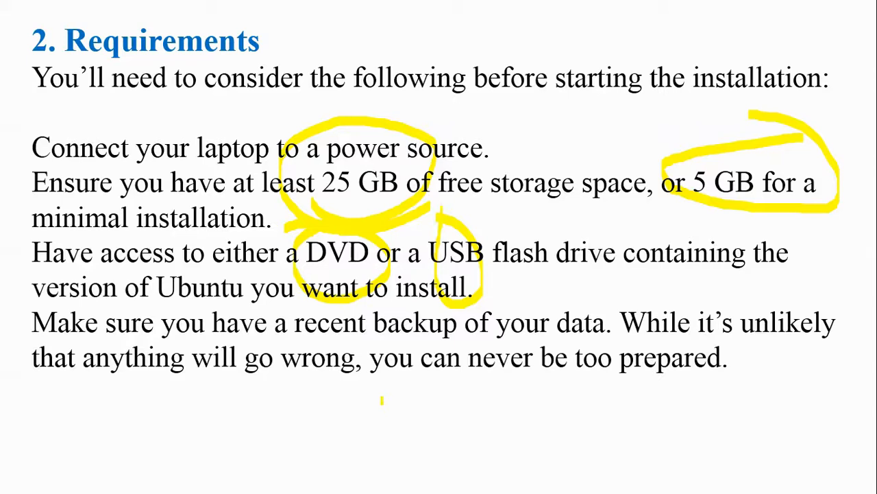
# Step: Advance to the Boot from DVD slide and circle the Install Ubuntu and Try Ubuntu options in yellow
pyautogui.press('Right')
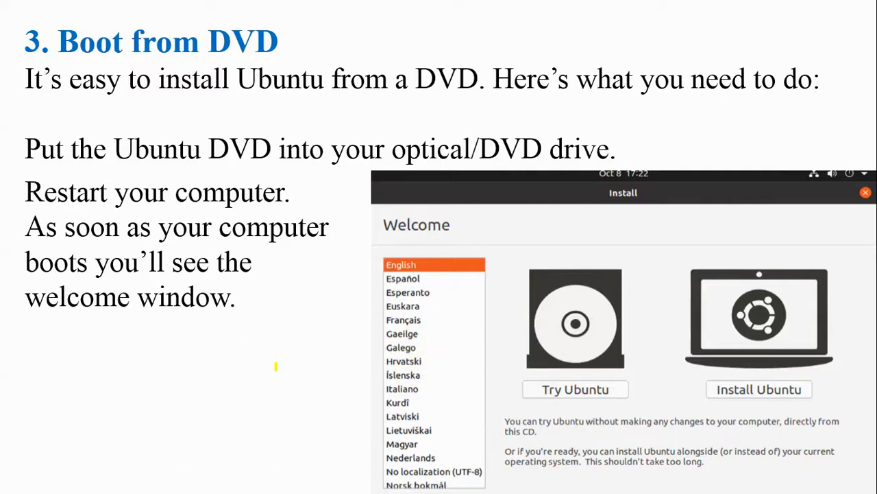
pyautogui.moveTo(691, 257)
pyautogui.mouseDown()
pyautogui.moveTo(679, 313)
pyautogui.moveTo(840, 339)
pyautogui.moveTo(675, 259)
pyautogui.mouseUp()
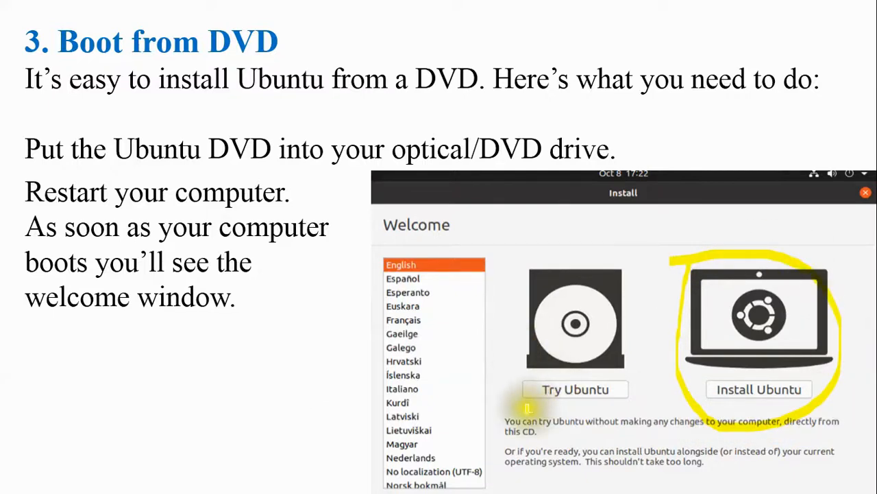
pyautogui.moveTo(608, 251)
pyautogui.mouseDown()
pyautogui.moveTo(514, 372)
pyautogui.moveTo(641, 304)
pyautogui.moveTo(569, 243)
pyautogui.mouseUp()
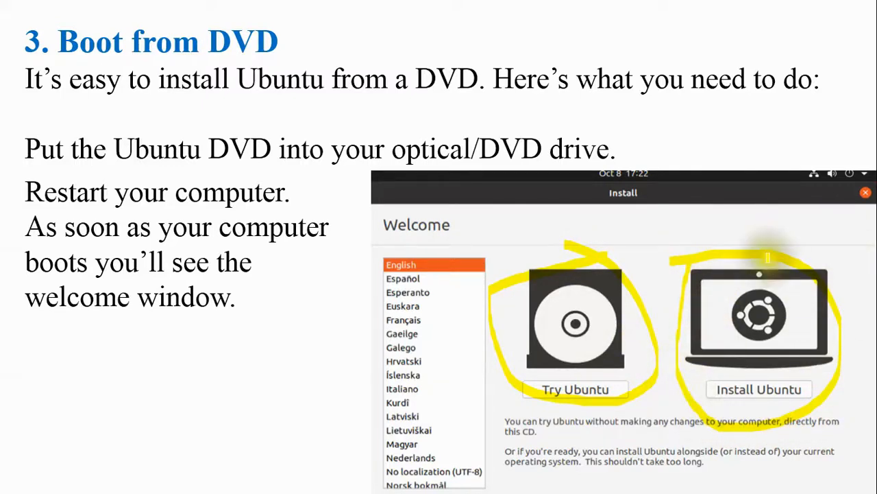
# Step: Advance to the Boot from USB flash drive slide and circle F12 and the alternative keys Escape, F2 and F10
pyautogui.press('Right')
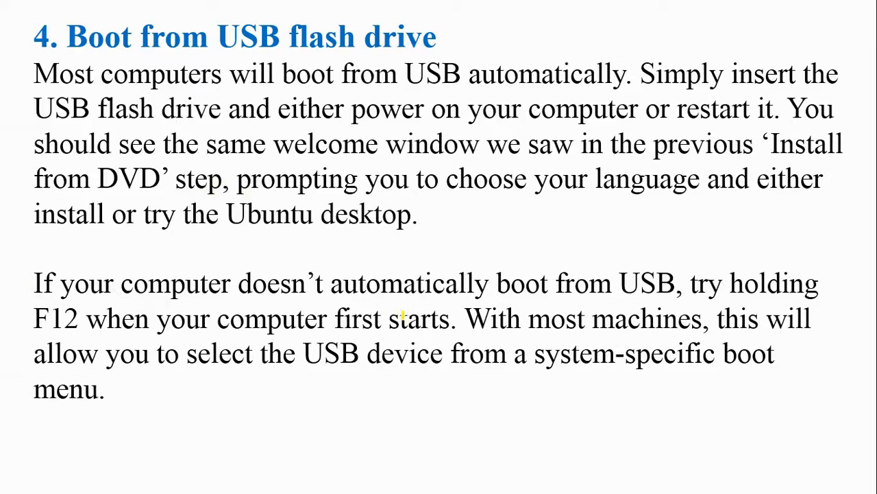
pyautogui.moveTo(16, 294)
pyautogui.mouseDown()
pyautogui.moveTo(103, 314)
pyautogui.moveTo(14, 298)
pyautogui.mouseUp()
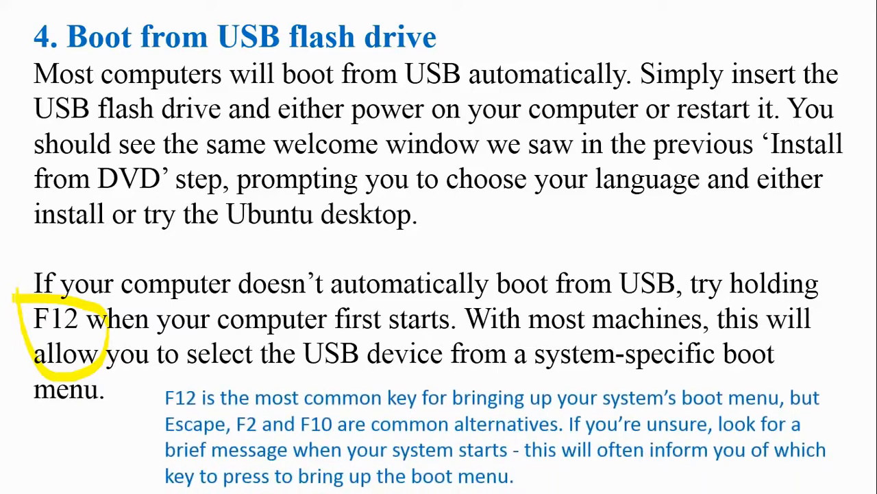
pyautogui.moveTo(240, 408)
pyautogui.mouseDown()
pyautogui.moveTo(234, 441)
pyautogui.moveTo(253, 418)
pyautogui.moveTo(240, 410)
pyautogui.mouseUp()
pyautogui.moveTo(172, 403)
pyautogui.mouseDown()
pyautogui.moveTo(179, 435)
pyautogui.moveTo(181, 405)
pyautogui.mouseUp()
pyautogui.moveTo(296, 392)
pyautogui.mouseDown()
pyautogui.moveTo(327, 429)
pyautogui.moveTo(306, 390)
pyautogui.mouseUp()
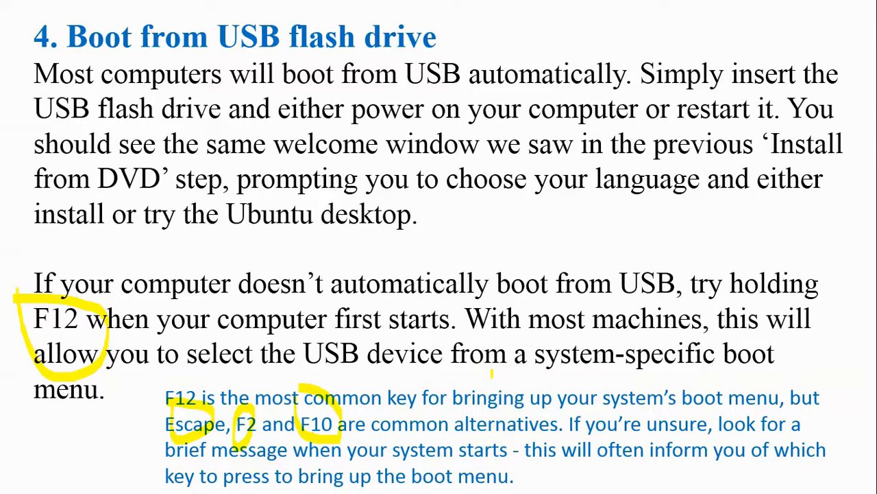
# Step: Advance to the Prepare to install Ubuntu slide and switch to VMware Workstation
pyautogui.press('Right')
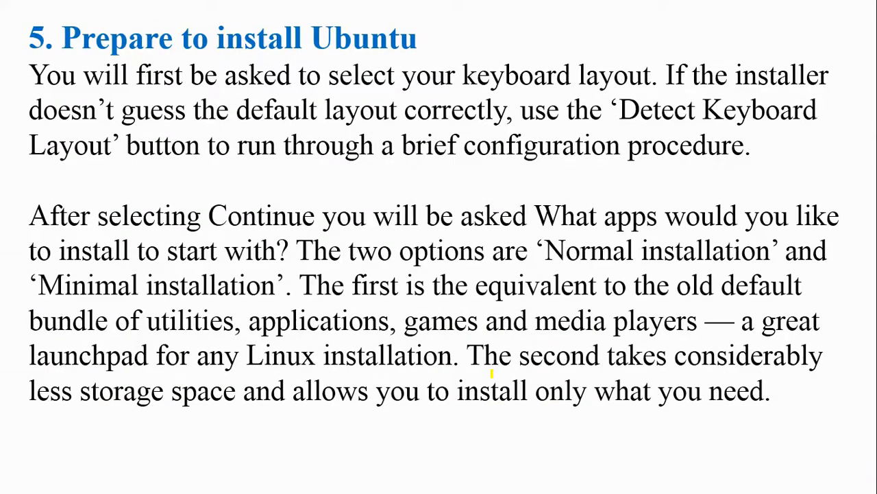
pyautogui.press('super')
pyautogui.click(584, 481)
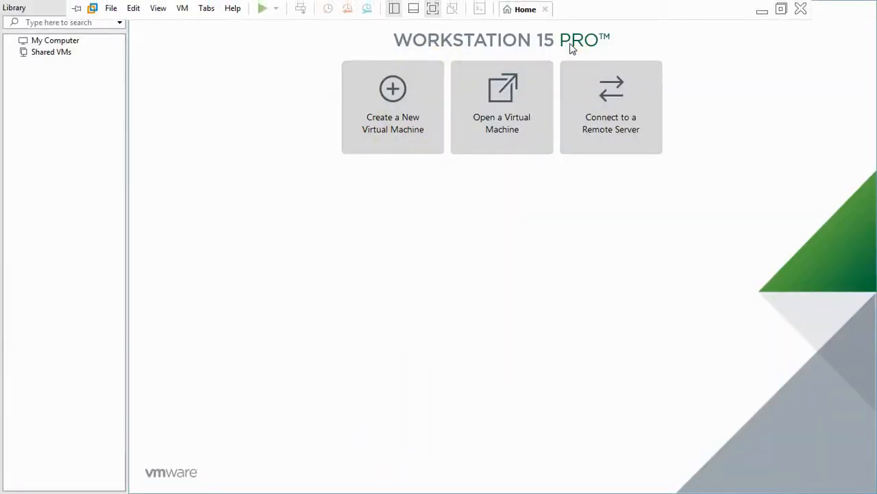
# Step: Start a new virtual machine with the typical configuration and Linux Ubuntu 64-bit as the guest operating system
pyautogui.click(407, 124)
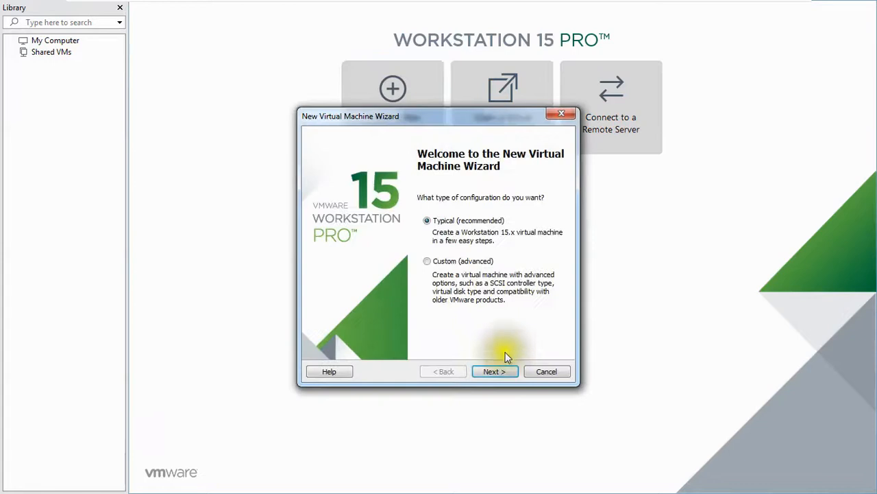
pyautogui.click(505, 371)
pyautogui.click(498, 375)
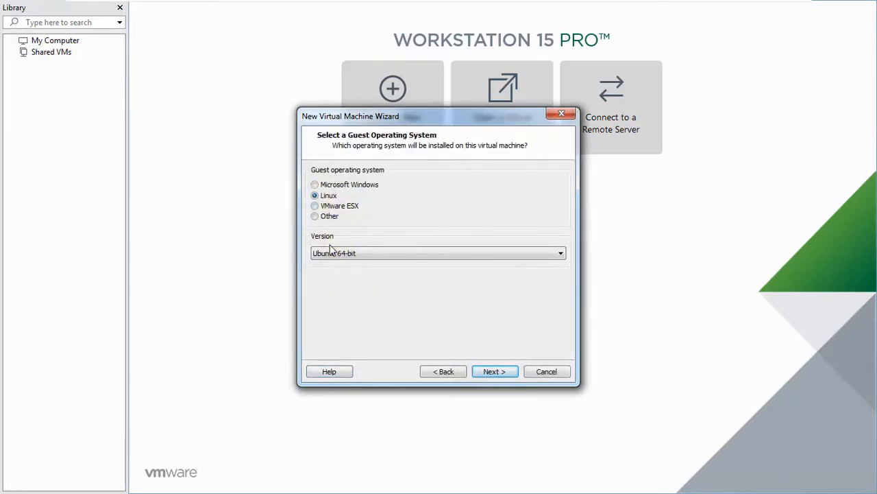
pyautogui.click(495, 371)
# Step: Set the virtual machine's location to H:\New folder and shorten its name to Ubuntu
pyautogui.click(558, 222)
pyautogui.moveTo(526, 222); pyautogui.dragTo(527, 249)
pyautogui.click(364, 221)
pyautogui.doubleClick(398, 247)
pyautogui.click(411, 276)
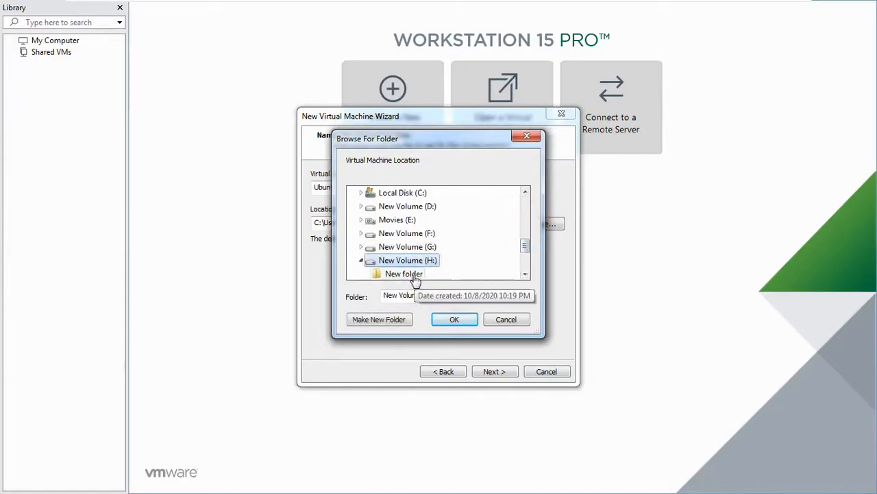
pyautogui.click(449, 317)
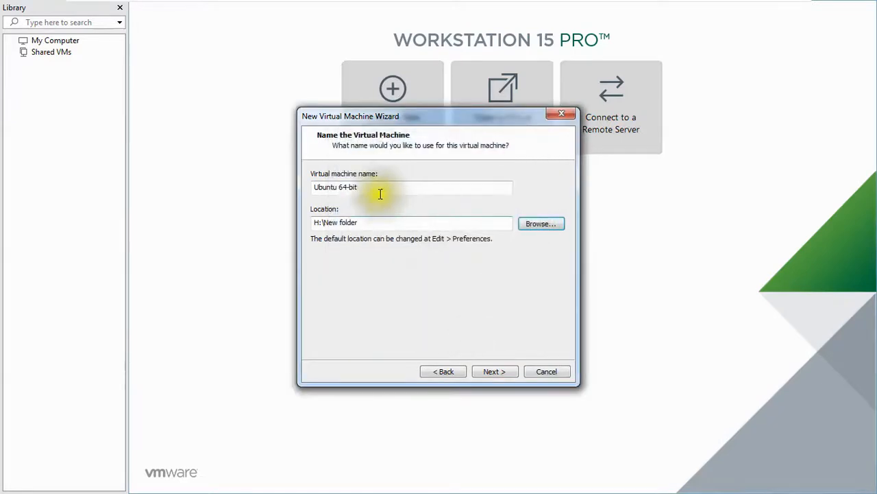
pyautogui.moveTo(369, 190); pyautogui.dragTo(340, 189)
pyautogui.click(488, 372)
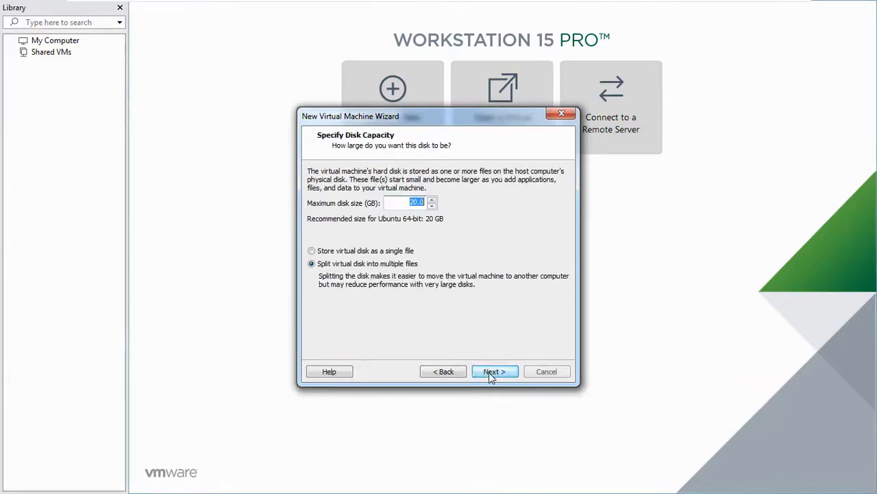
# Step: Set the maximum disk size to 40 GB and store the virtual disk as a single file
pyautogui.click(415, 201)
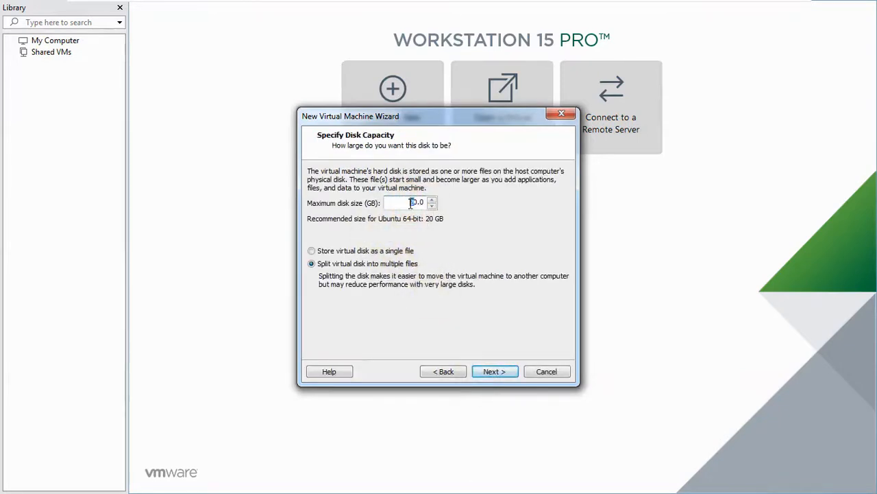
pyautogui.press('BackSpace')
pyautogui.write('4')
pyautogui.click(313, 251)
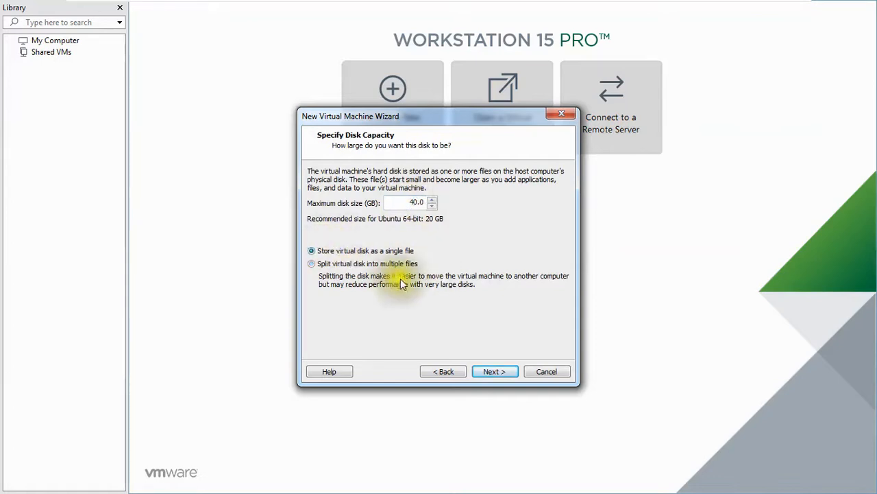
pyautogui.click(500, 372)
# Step: Customize the hardware with 16384 MB of memory and two processors with two cores each
pyautogui.click(356, 298)
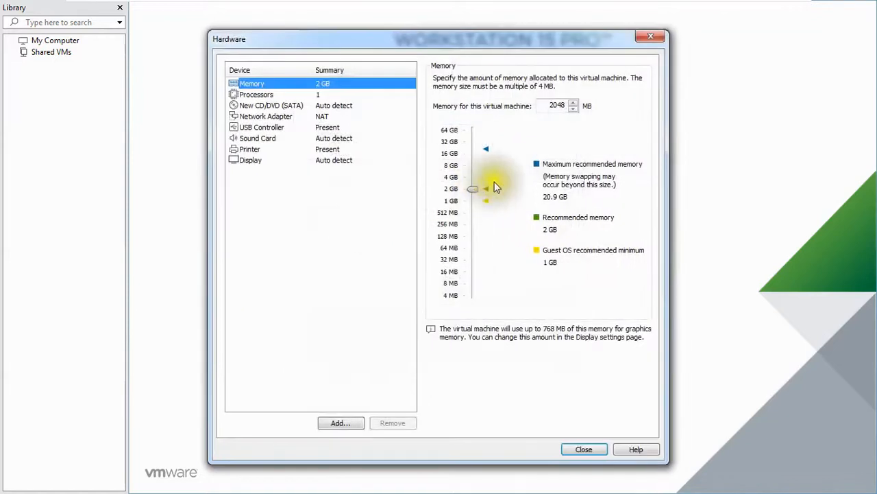
pyautogui.moveTo(481, 189); pyautogui.dragTo(468, 155)
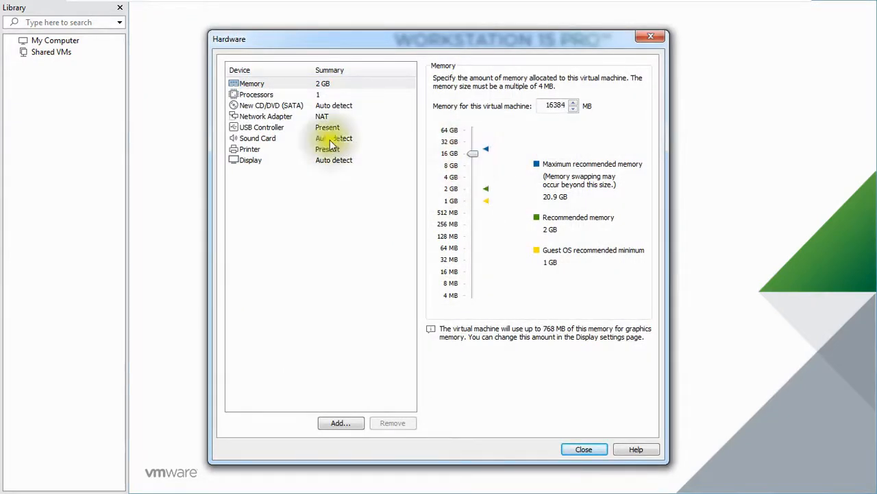
pyautogui.click(262, 109)
pyautogui.click(322, 95)
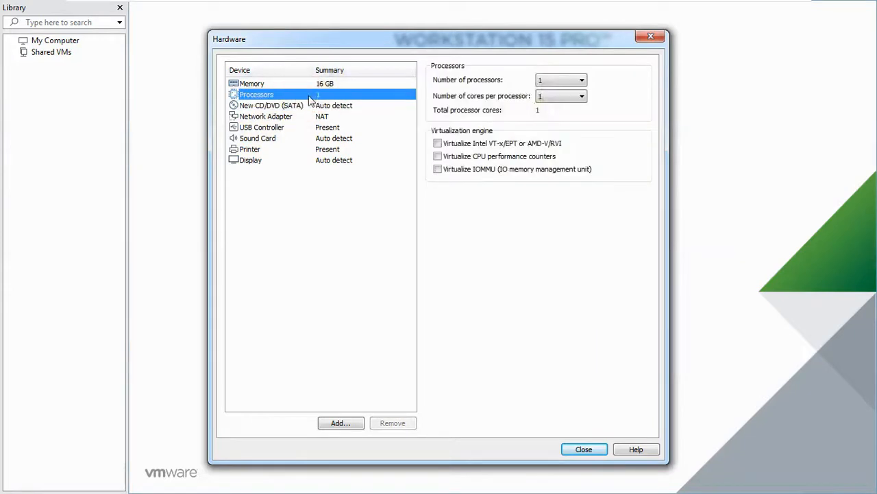
pyautogui.click(566, 81)
pyautogui.click(561, 100)
pyautogui.click(561, 96)
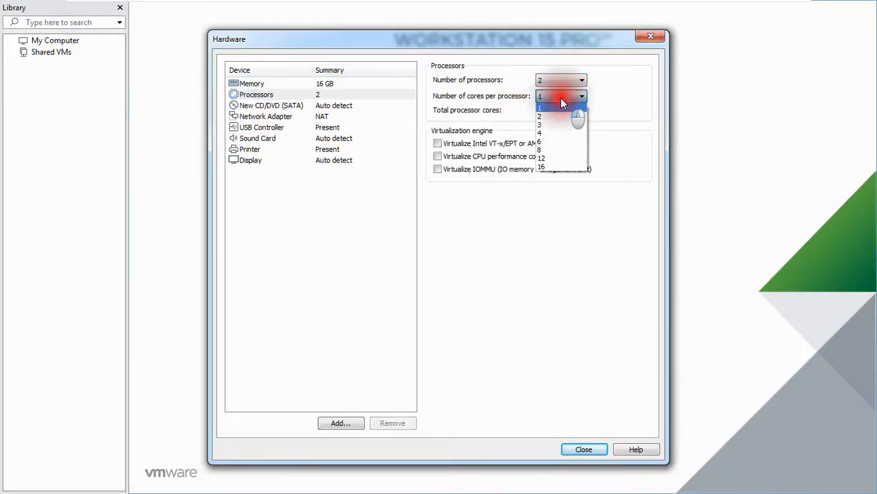
# Step: Attach the ubuntu-20.04.1-desktop-amd64 ISO image from New Volume (H:) to the virtual CD/DVD drive
pyautogui.click(320, 107)
pyautogui.click(486, 156)
pyautogui.click(612, 173)
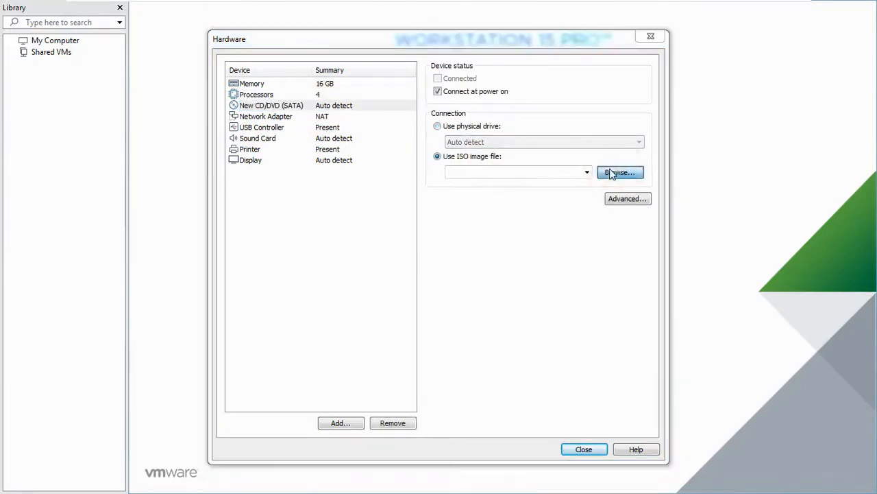
pyautogui.moveTo(312, 197); pyautogui.dragTo(312, 255)
pyautogui.click(293, 242)
pyautogui.click(359, 152)
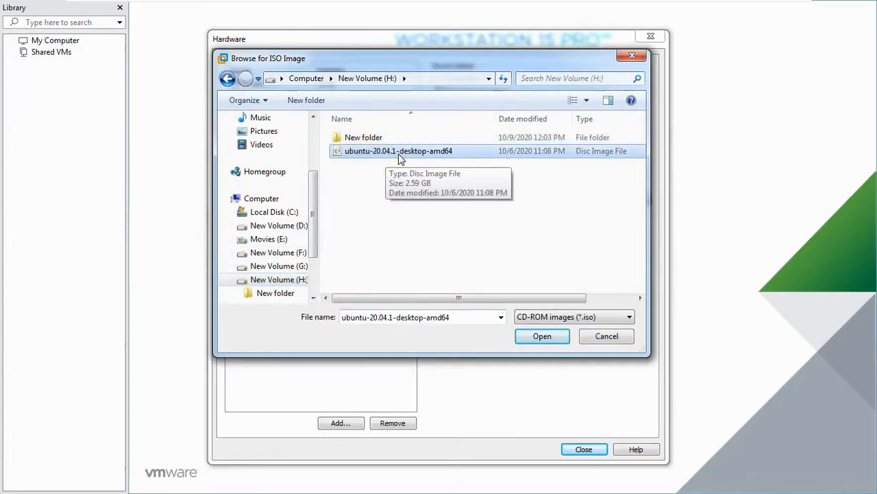
pyautogui.click(539, 335)
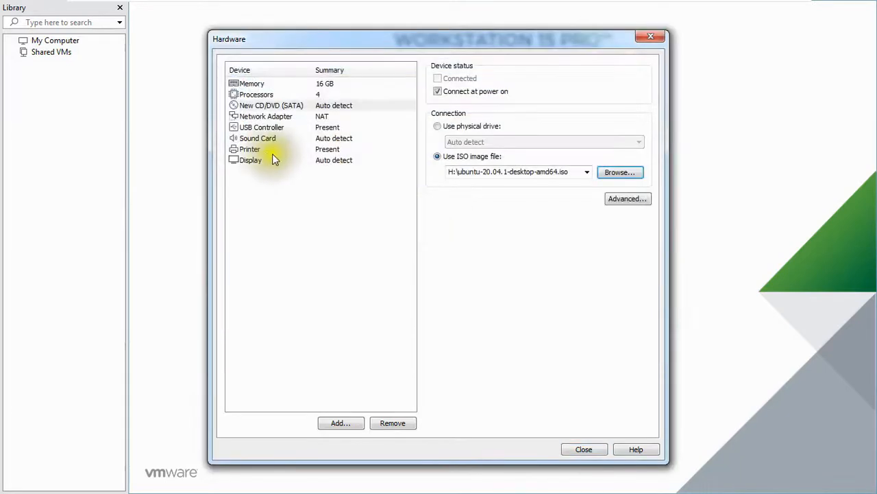
# Step: Set the network adapter to bridged and finish creating the virtual machine
pyautogui.click(264, 117)
pyautogui.click(438, 125)
pyautogui.click(594, 451)
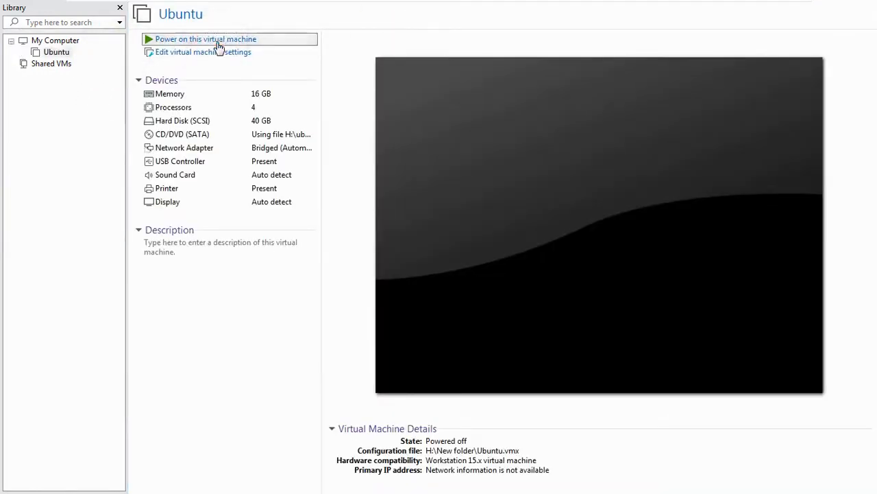
# Step: Power on the Ubuntu virtual machine and cancel the filesystem check during boot
pyautogui.click(218, 45)
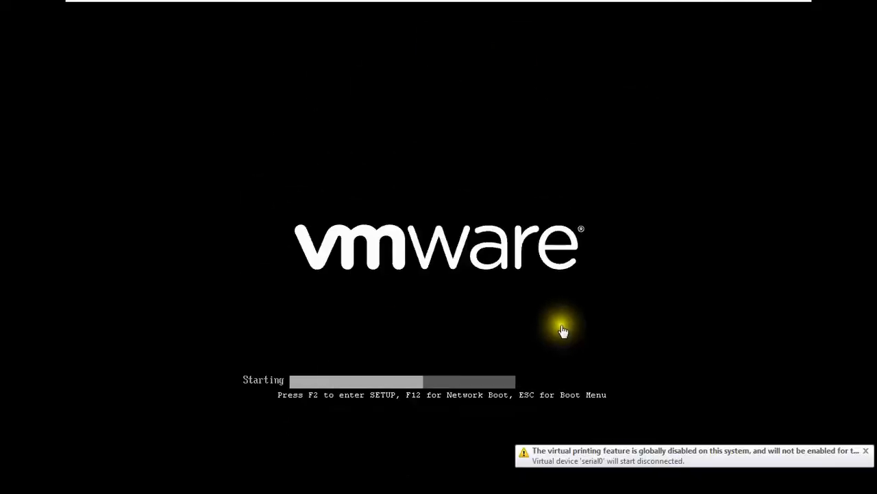
pyautogui.click(562, 321)
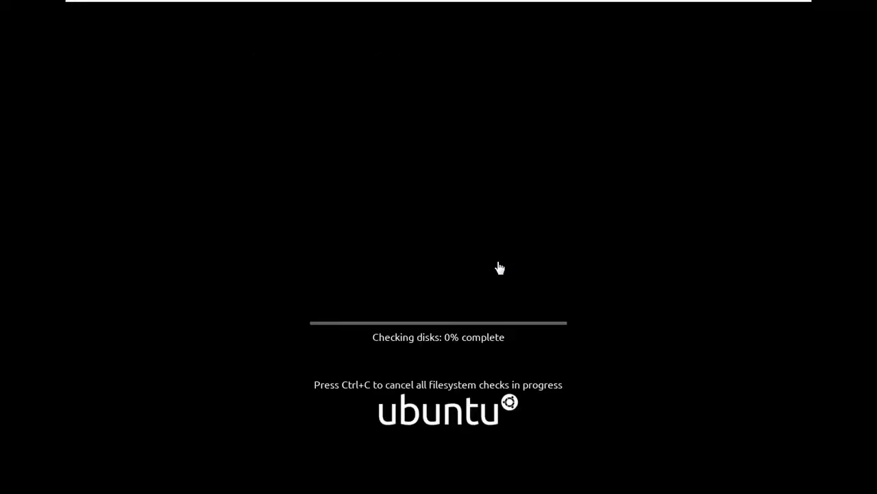
pyautogui.hotkey('ctrl', 'c')
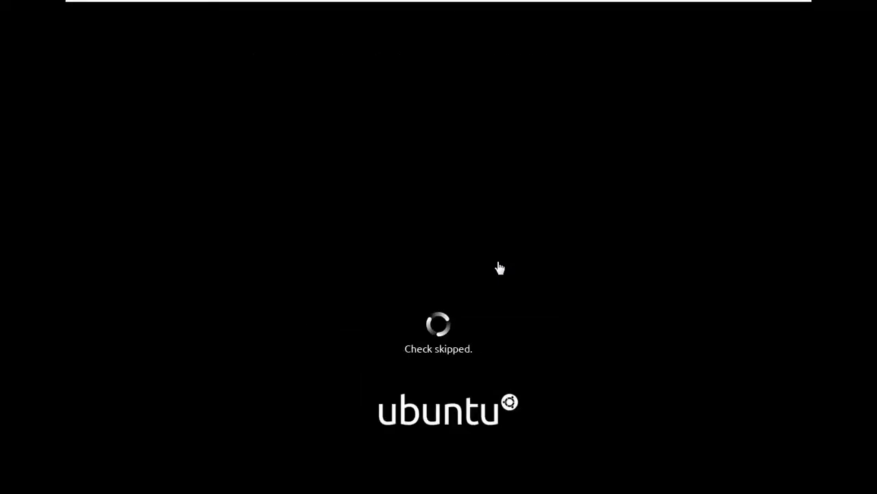
pyautogui.click(500, 267)
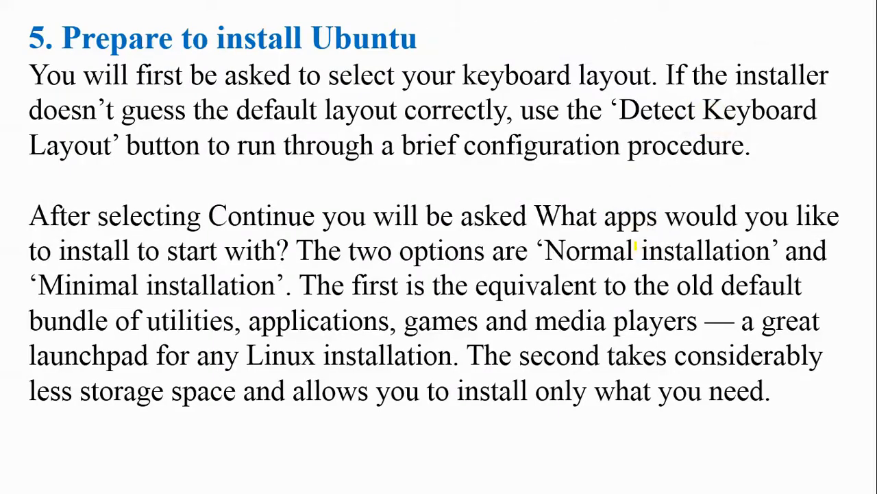
# Step: Review the slides on booting from DVD and USB and on updates, returning to Prepare to install Ubuntu
pyautogui.scroll(2, 634, 247)
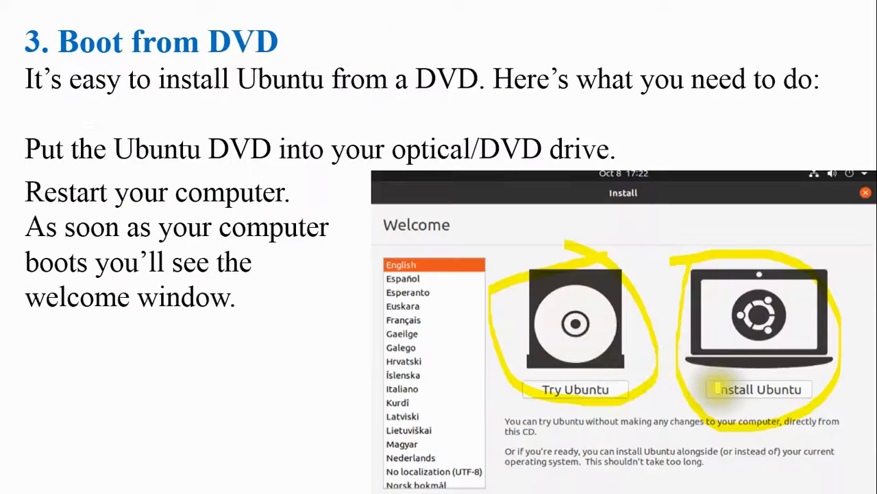
pyautogui.scroll(-3, 786, 412)
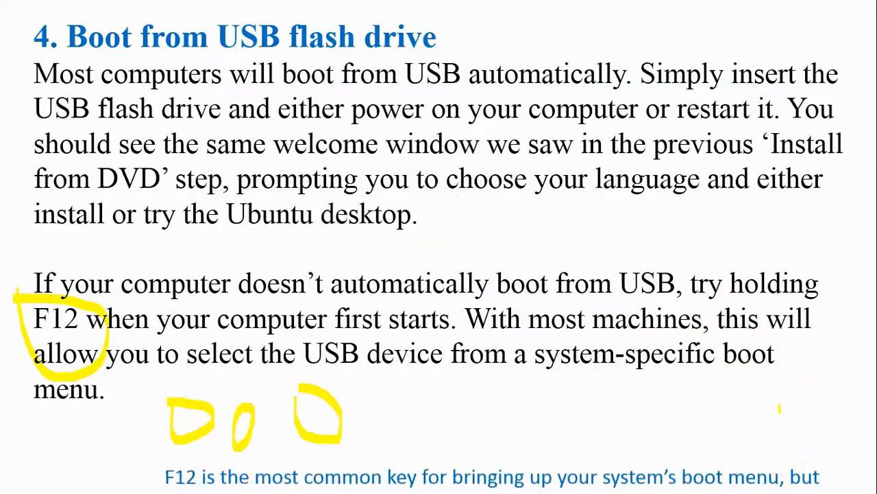
pyautogui.scroll(-1, 775, 406)
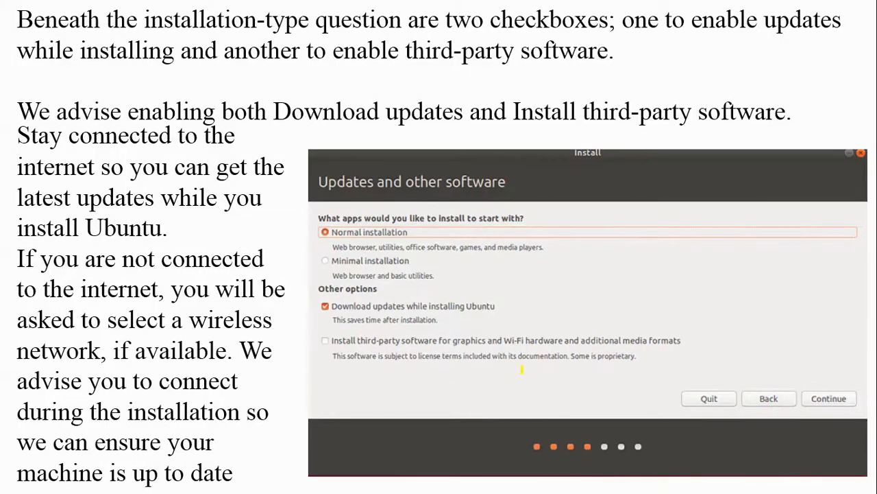
pyautogui.scroll(1, 523, 368)
pyautogui.press('super')
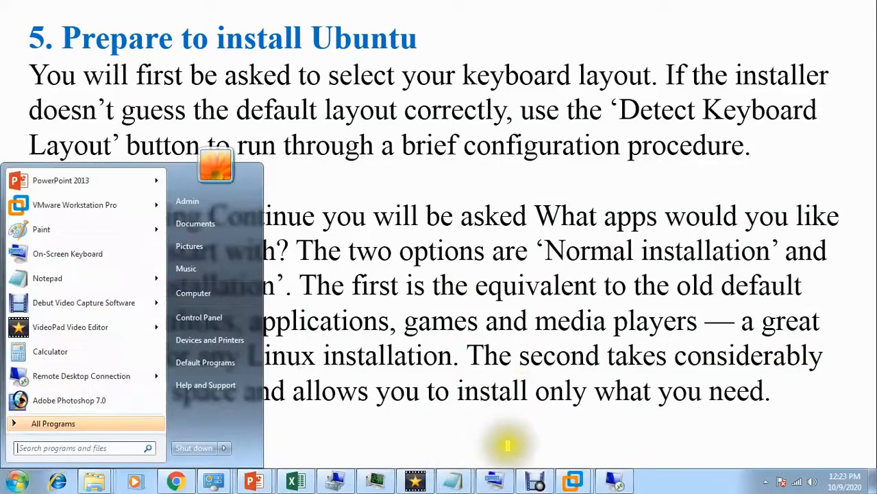
pyautogui.click(615, 482)
pyautogui.click(621, 483)
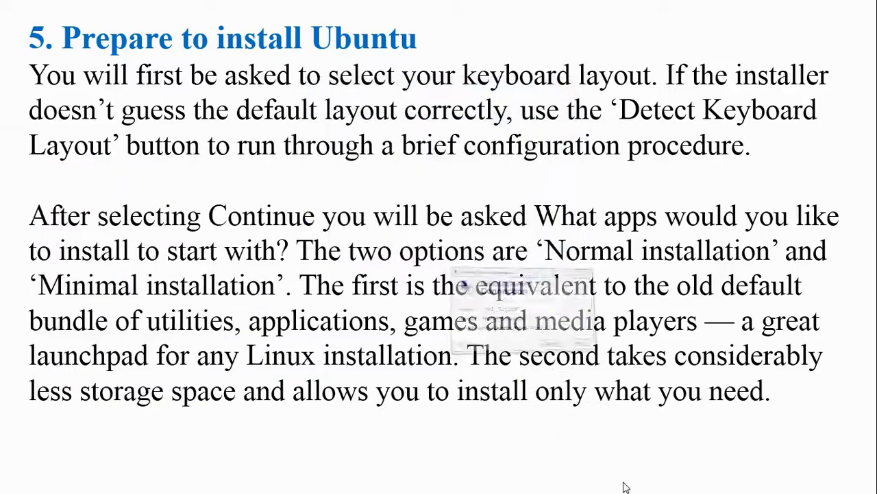
# Step: Switch back to the booting Ubuntu virtual machine in VMware Workstation
pyautogui.press('super')
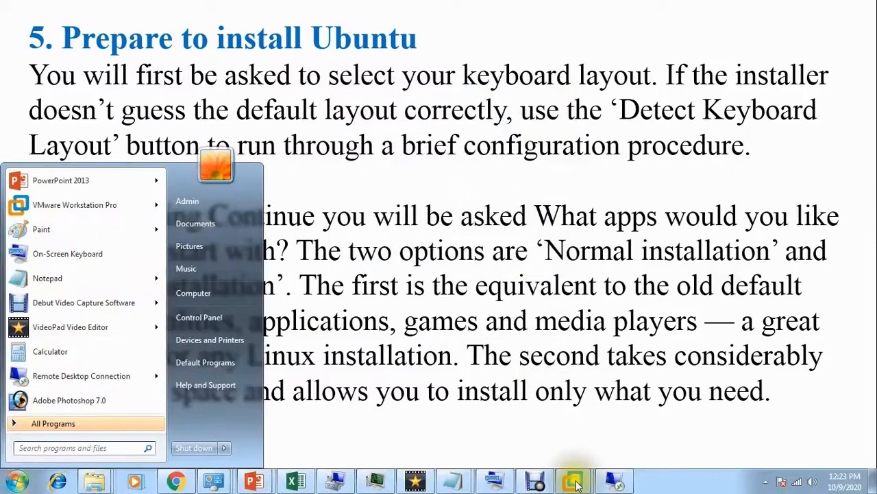
pyautogui.click(572, 482)
pyautogui.click(642, 412)
pyautogui.click(500, 248)
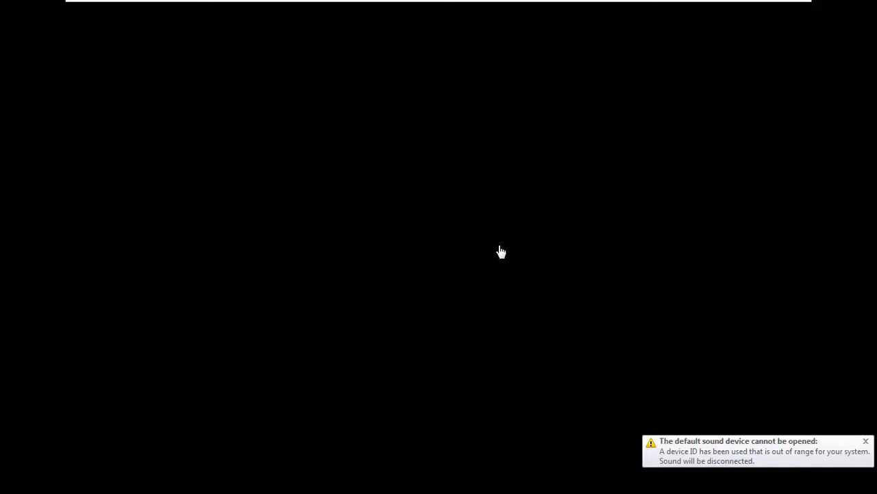
pyautogui.moveTo(680, 6)
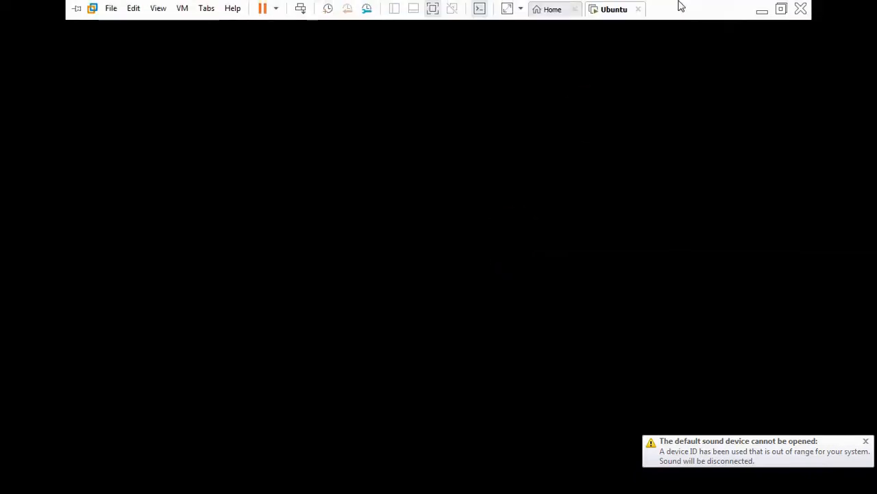
# Step: Switch to Chrome and open the details of the Linux manual disk partitioning video from the YouTube Studio channel videos
pyautogui.click(761, 12)
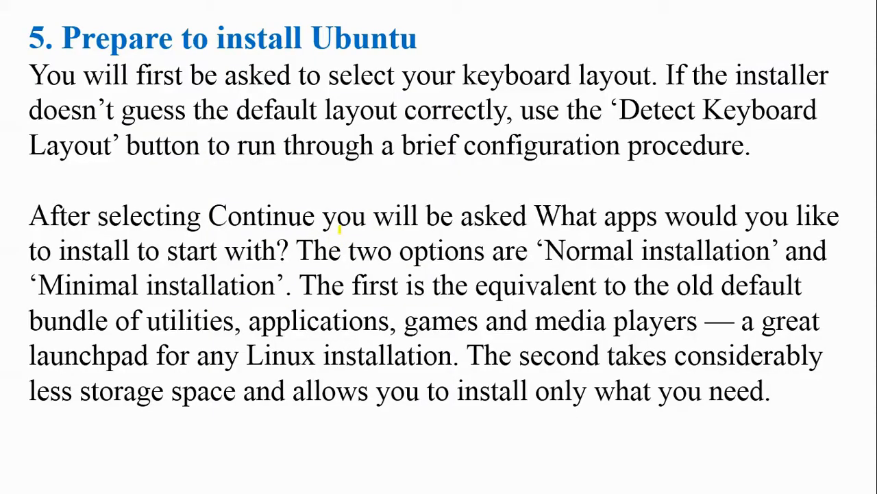
pyautogui.press('super')
pyautogui.click(177, 482)
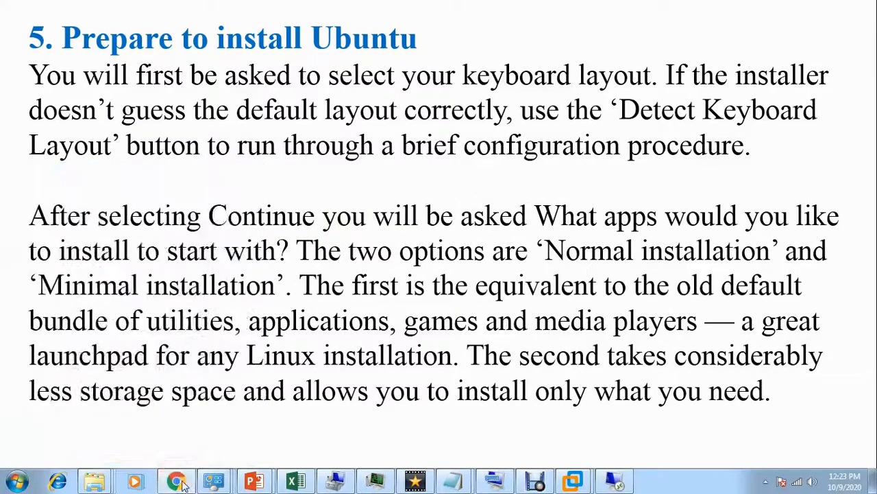
pyautogui.click(69, 11)
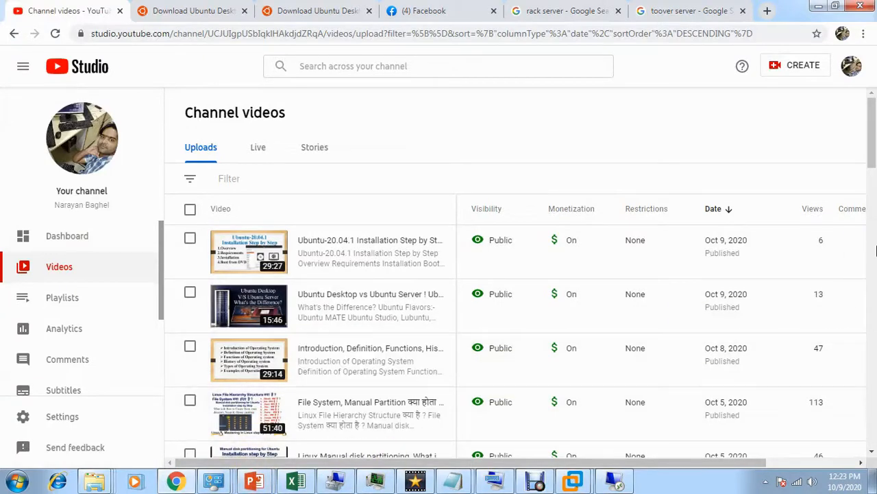
pyautogui.moveTo(875, 168); pyautogui.dragTo(873, 189)
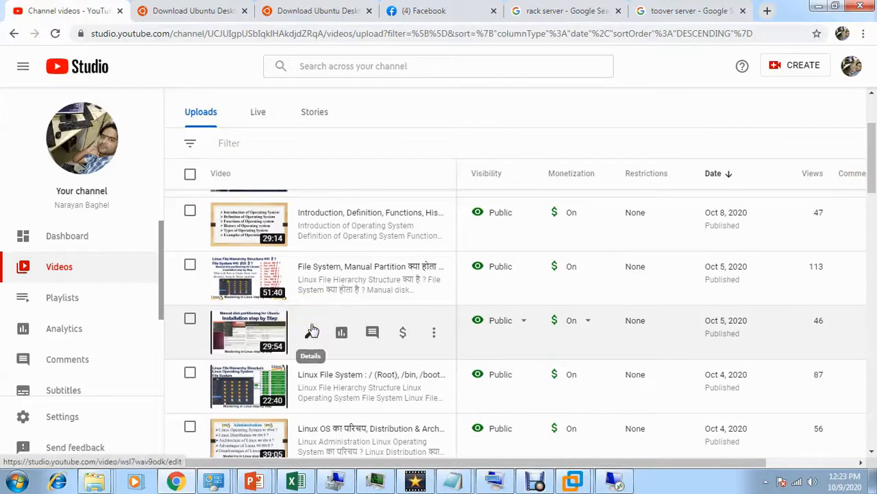
pyautogui.click(312, 331)
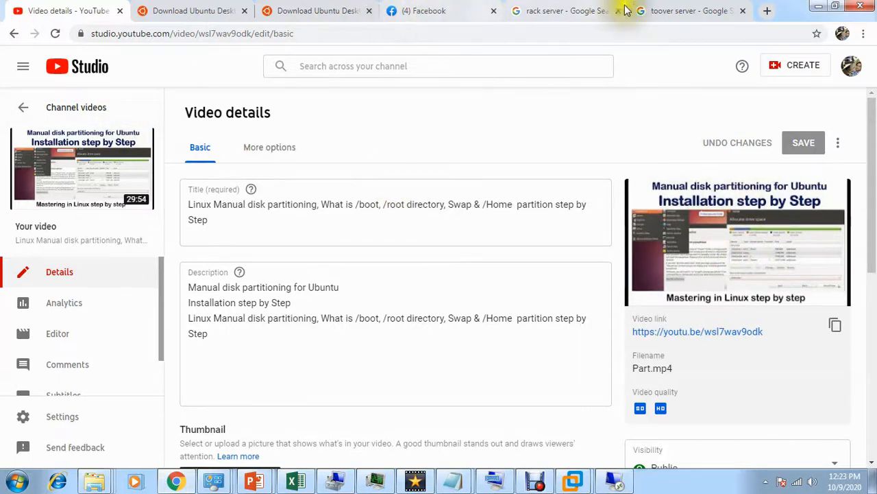
# Step: Switch back to the Ubuntu virtual machine in VMware Workstation and choose to install Ubuntu in English
pyautogui.moveTo(571, 483)
pyautogui.click(604, 377)
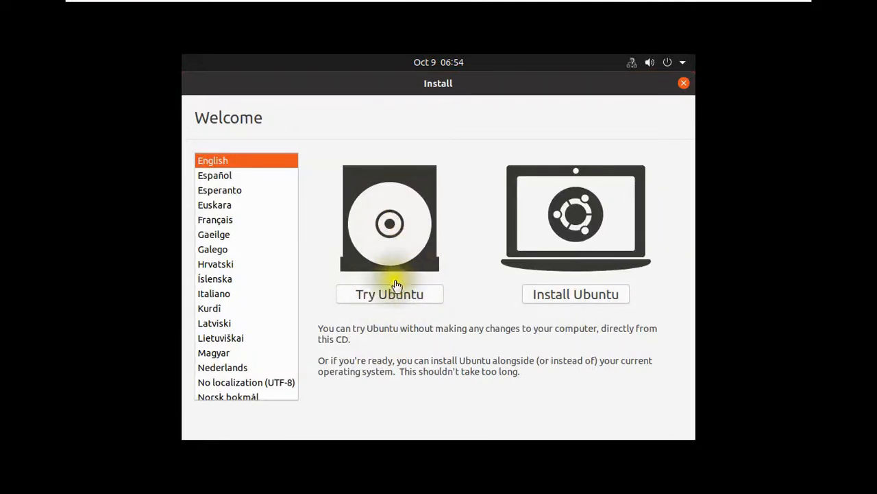
pyautogui.click(571, 300)
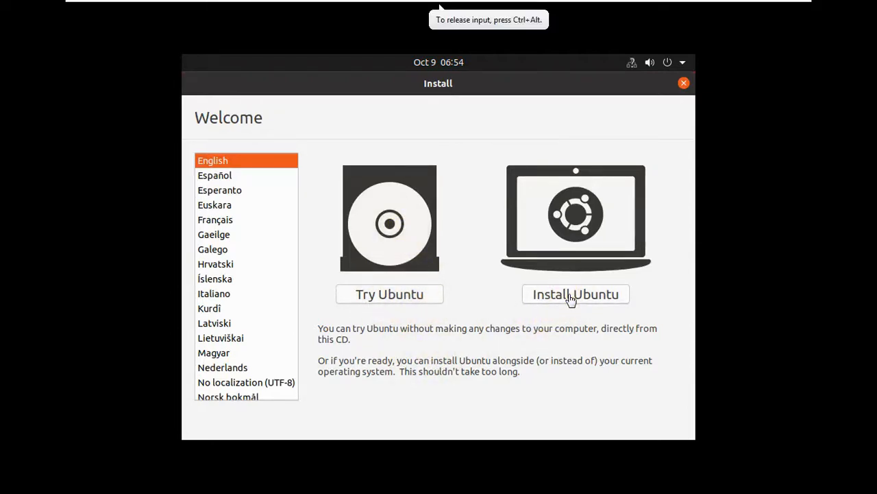
pyautogui.click(571, 299)
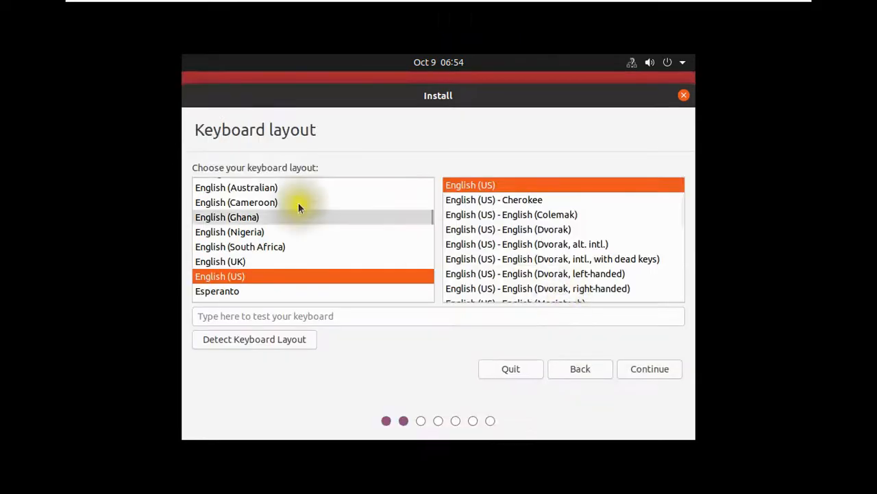
# Step: Switch to the PowerPoint slide show and circle 'Normal installation' on the Prepare to install Ubuntu slide
pyautogui.click(760, 5)
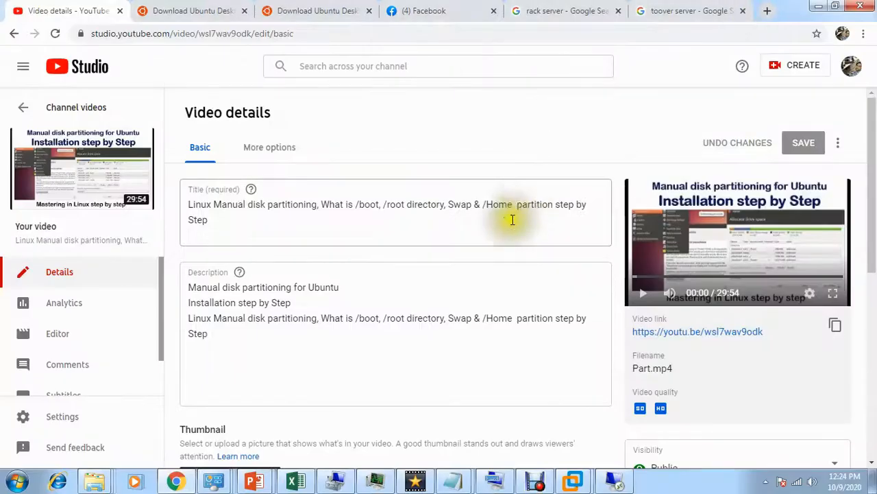
pyautogui.moveTo(254, 482)
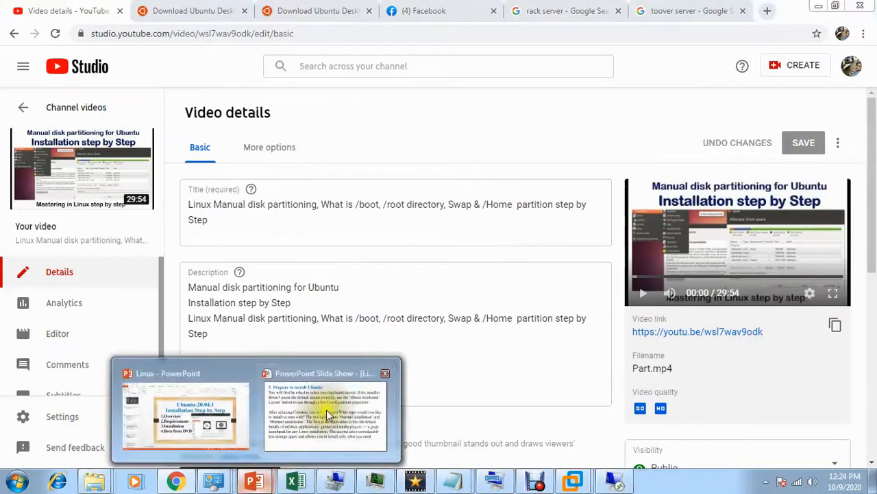
pyautogui.click(336, 404)
pyautogui.press('Left')
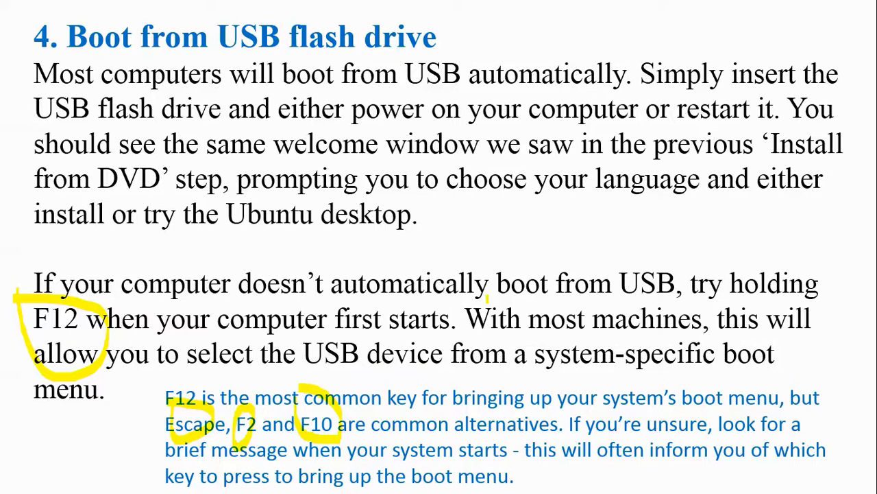
pyautogui.press('Right')
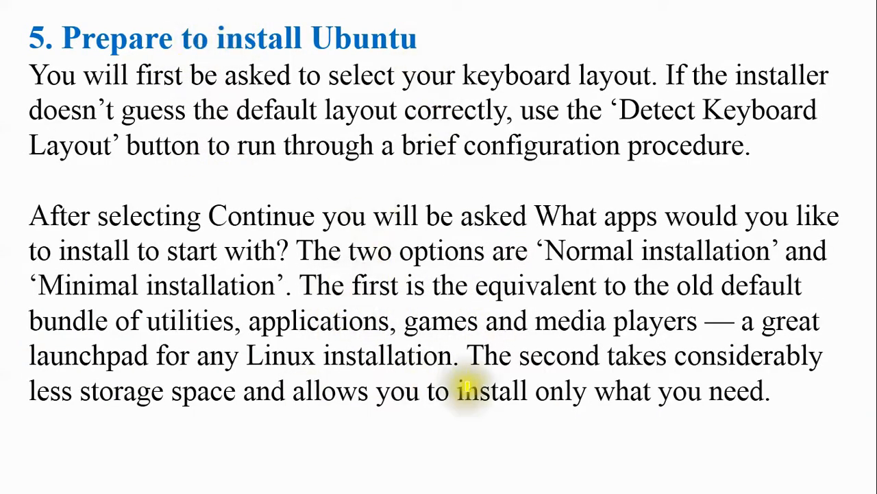
pyautogui.moveTo(533, 252)
pyautogui.mouseDown()
pyautogui.moveTo(651, 276)
pyautogui.moveTo(789, 226)
pyautogui.moveTo(567, 204)
pyautogui.moveTo(510, 253)
pyautogui.moveTo(539, 269)
pyautogui.mouseUp()
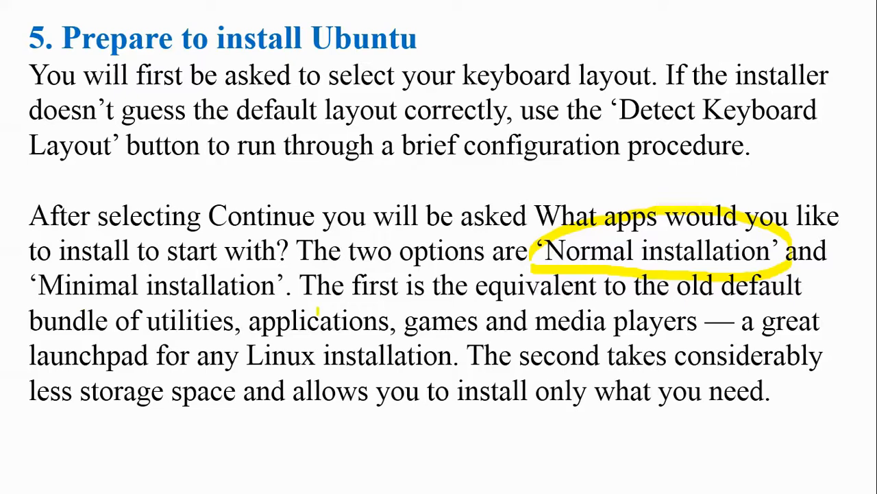
# Step: Switch to the Ubuntu virtual machine, go back to the installer's Welcome page and choose Install Ubuntu again
pyautogui.press('super')
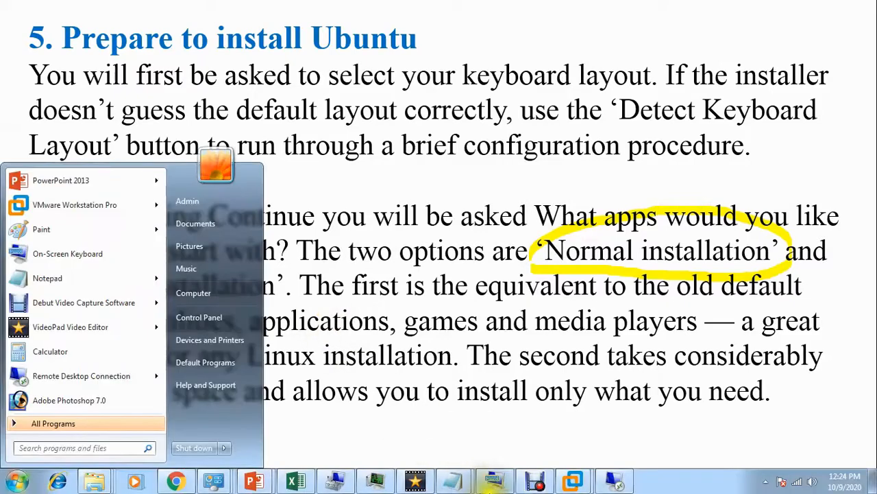
pyautogui.click(574, 482)
pyautogui.click(617, 425)
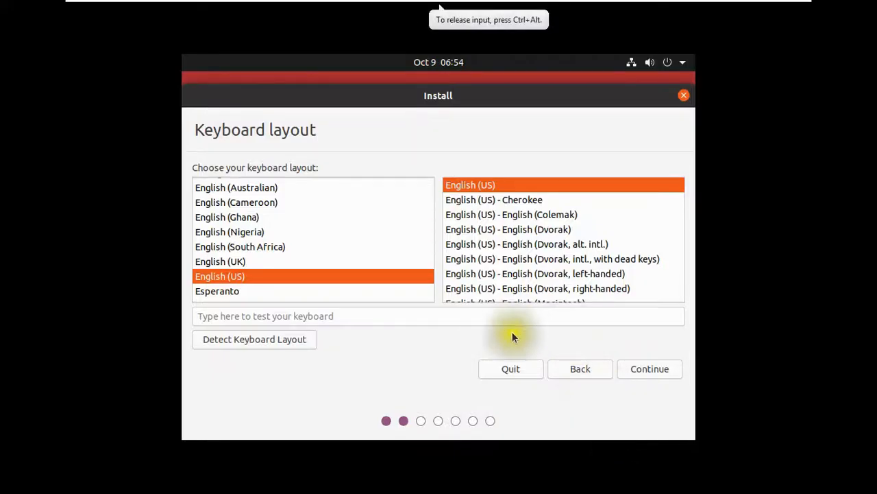
pyautogui.click(563, 368)
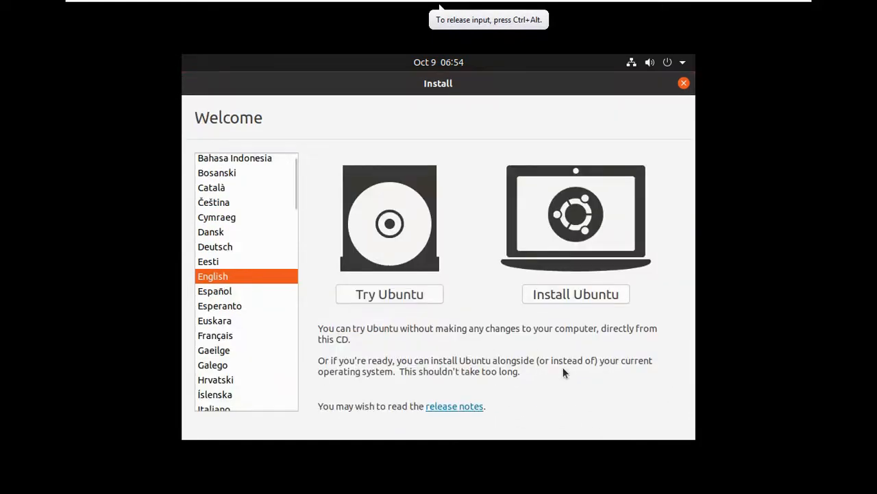
pyautogui.click(578, 294)
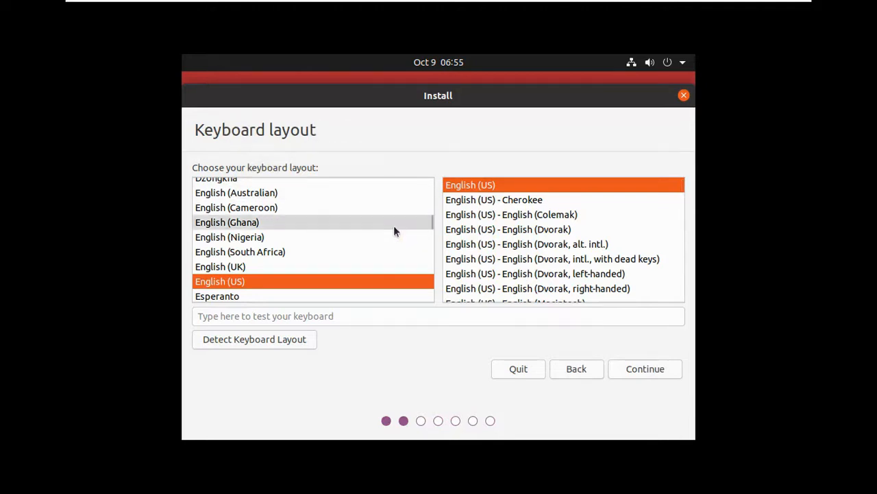
# Step: Accept the English (US) keyboard layout and continue with a normal installation without downloading updates while installing
pyautogui.click(645, 369)
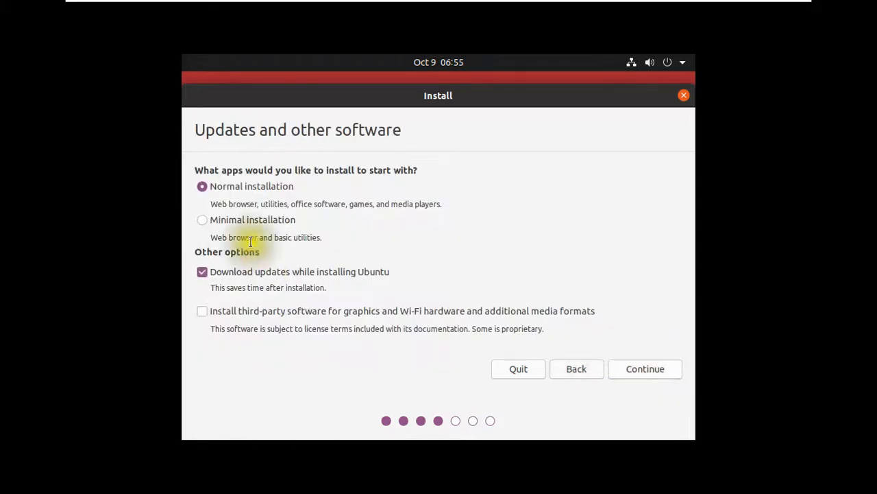
pyautogui.click(202, 271)
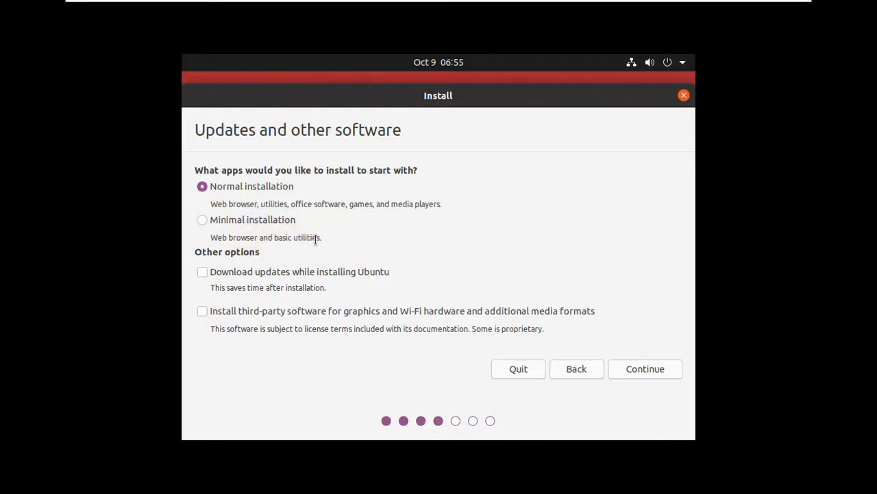
pyautogui.click(654, 369)
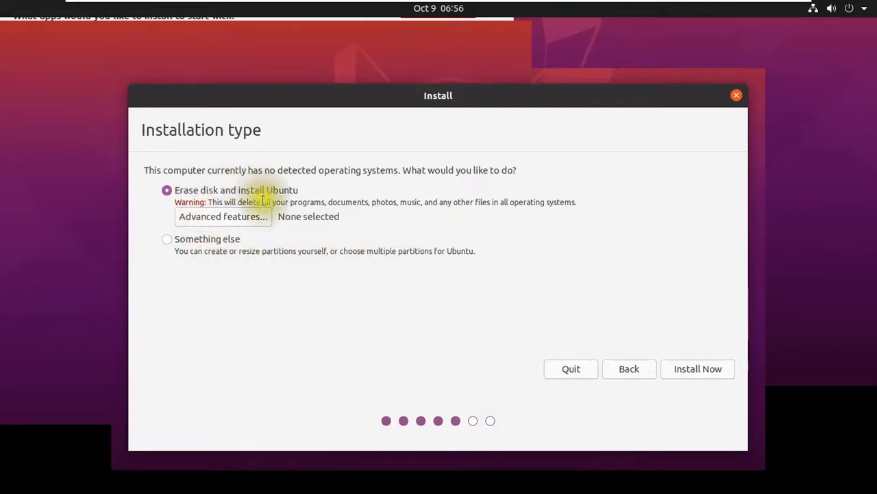
pyautogui.click(166, 239)
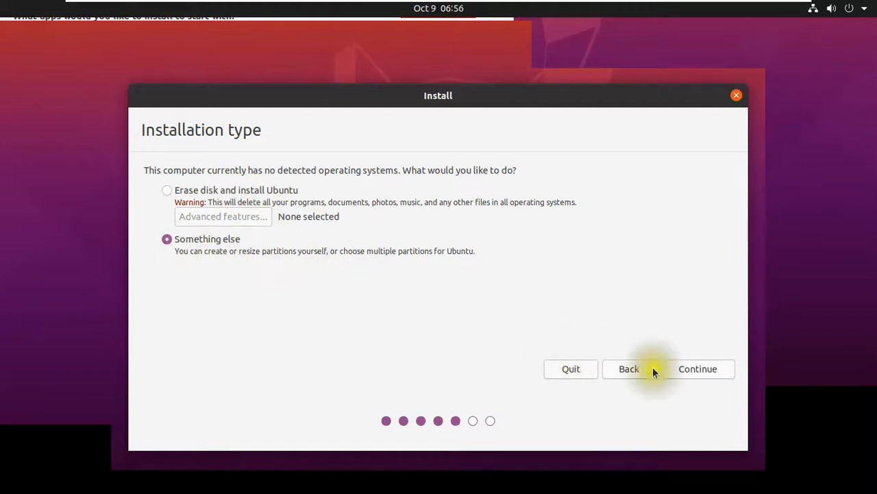
pyautogui.click(691, 372)
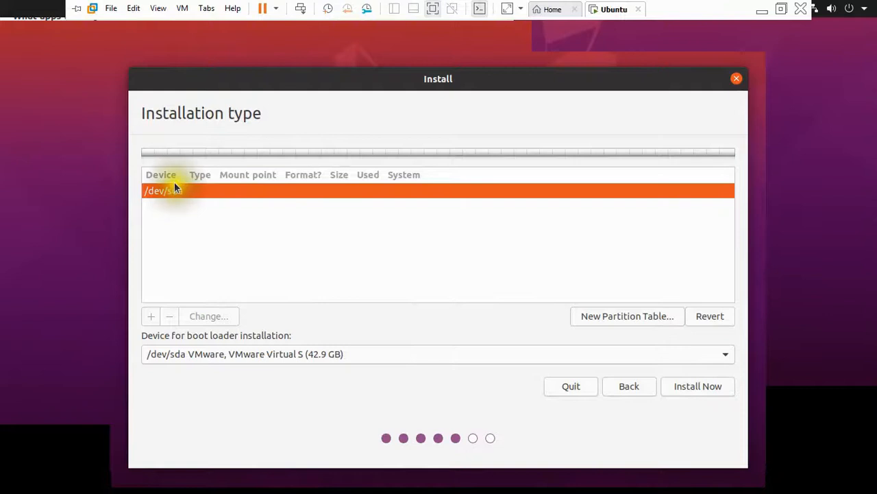
pyautogui.click(629, 386)
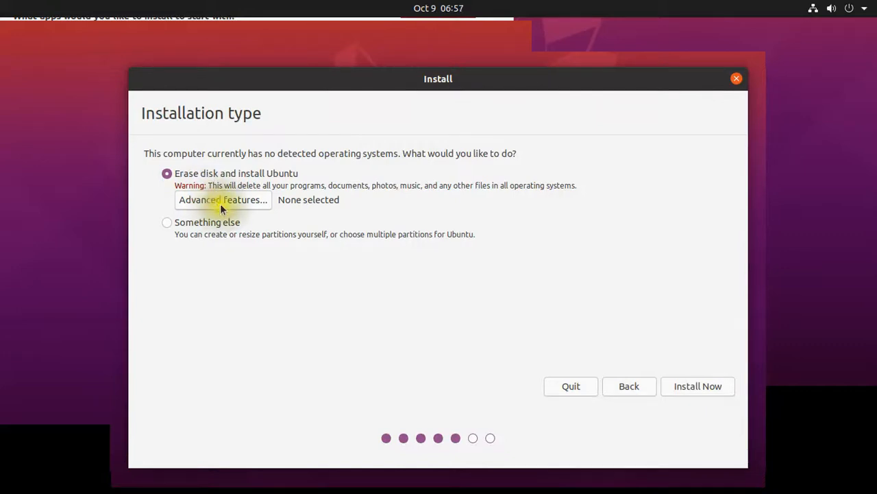
# Step: For the erase-disk installation, enable LVM with encryption of the new Ubuntu installation in the advanced features
pyautogui.click(240, 202)
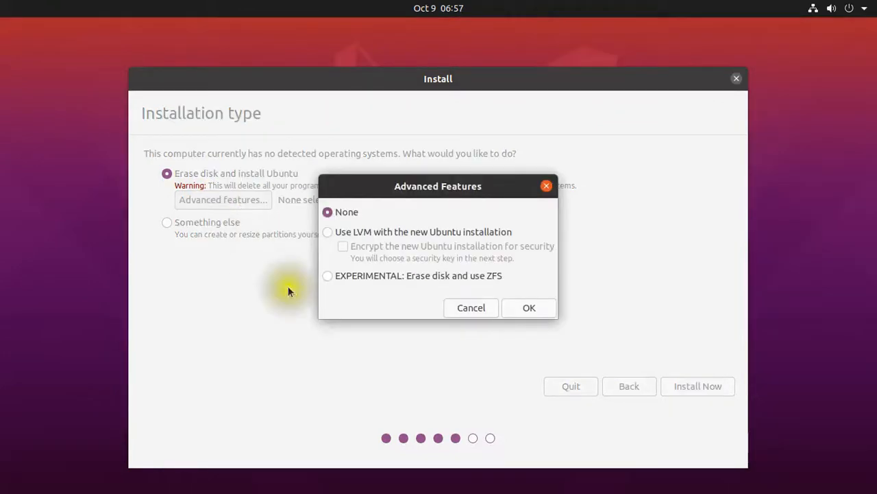
pyautogui.click(328, 232)
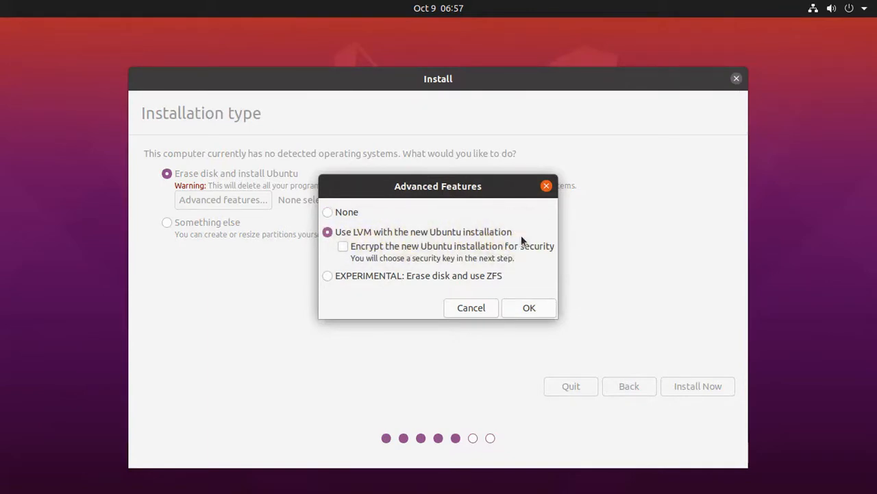
pyautogui.click(343, 246)
pyautogui.click(545, 311)
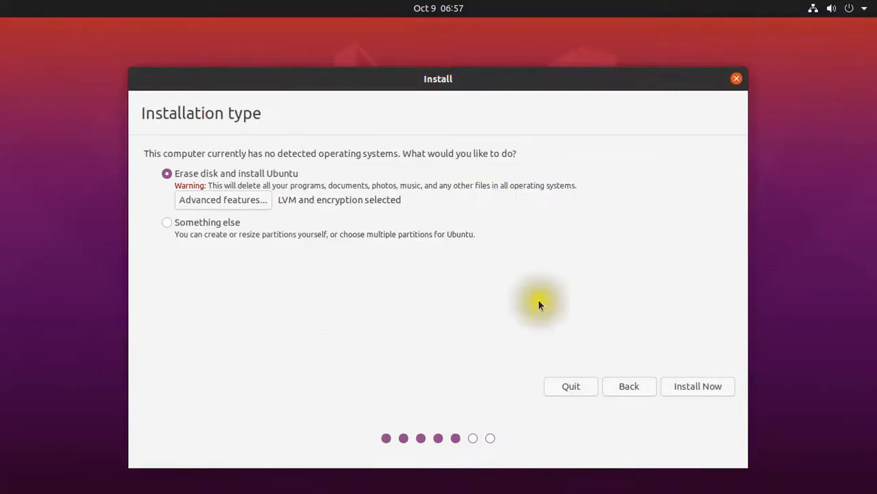
# Step: Proceed to the security key page, enter and confirm the disk encryption security key, and request the installation
pyautogui.click(697, 386)
pyautogui.click(356, 199)
pyautogui.write('********')
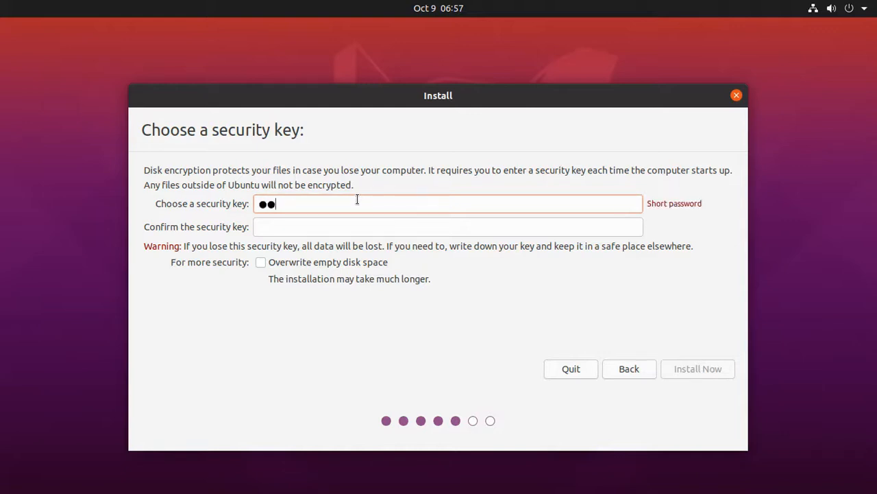
pyautogui.press('Tab')
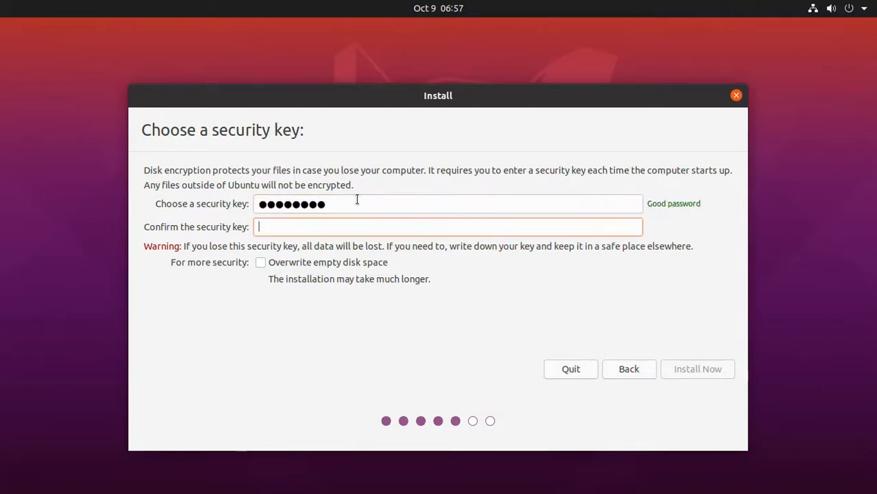
pyautogui.write('********')
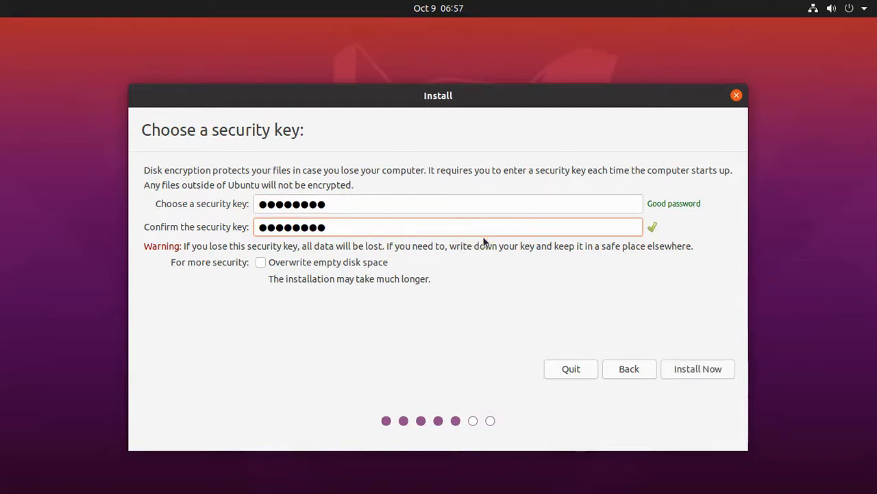
pyautogui.click(706, 373)
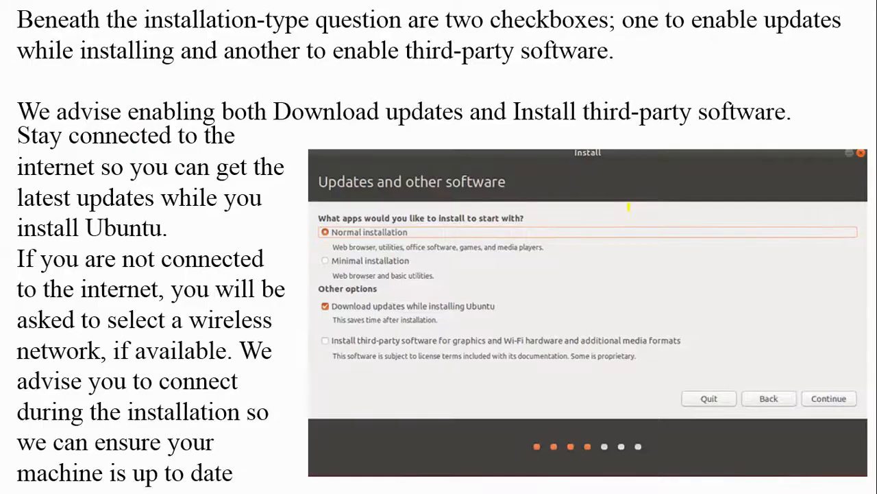
# Step: Mark the installer screenshots on the slides about updates and other software, Allocate drive space, and Begin installation
pyautogui.moveTo(307, 193); pyautogui.dragTo(363, 253)
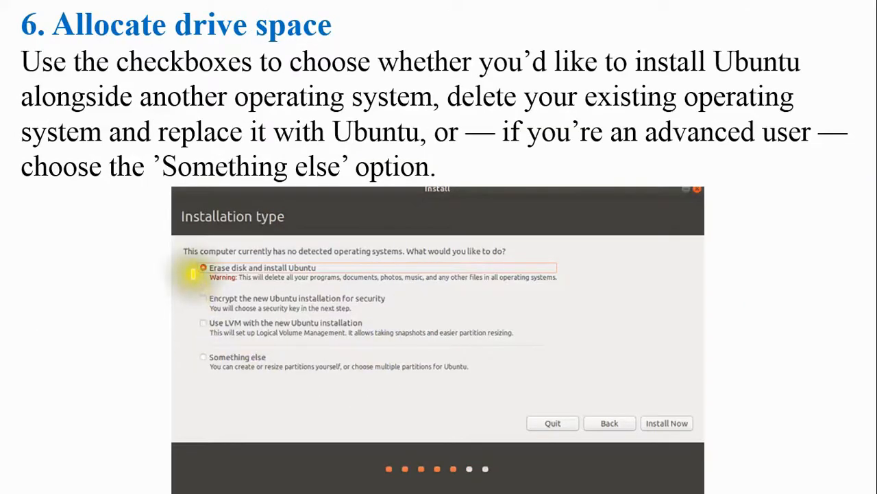
pyautogui.moveTo(199, 268)
pyautogui.mouseDown()
pyautogui.moveTo(338, 257)
pyautogui.moveTo(375, 236)
pyautogui.mouseUp()
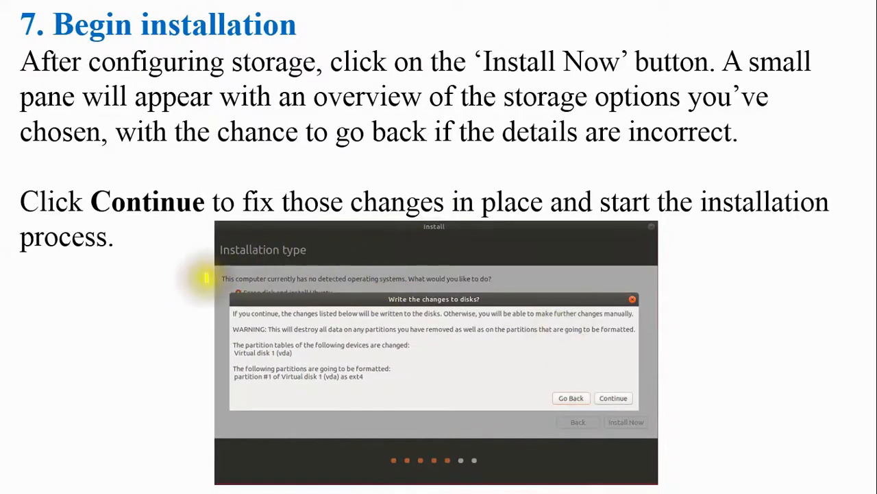
pyautogui.moveTo(205, 278); pyautogui.dragTo(420, 300)
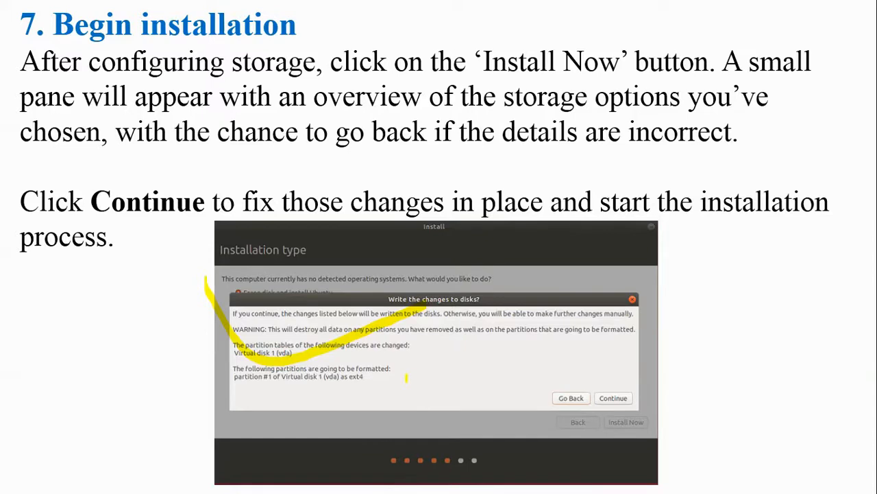
# Step: Switch back to the Ubuntu virtual machine and highlight the partitions listed for formatting in the disk changes confirmation
pyautogui.press('super')
pyautogui.click(573, 480)
pyautogui.click(630, 388)
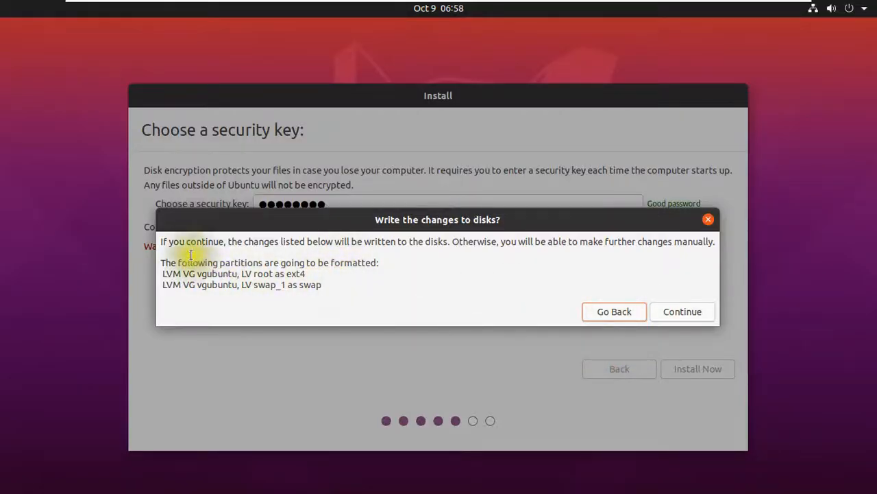
pyautogui.moveTo(333, 294); pyautogui.dragTo(166, 274)
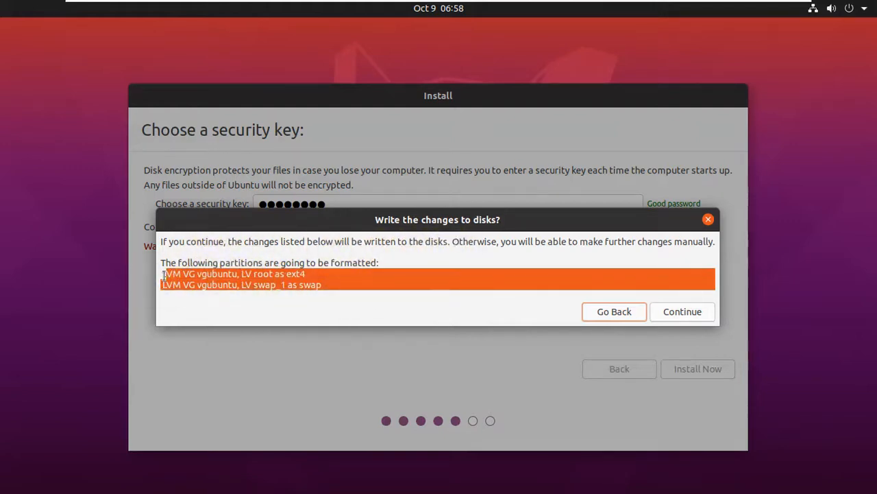
# Step: Confirm writing the partition changes to the disks, and mark the installer screenshots on the Select your location and Login details slides
pyautogui.click(660, 311)
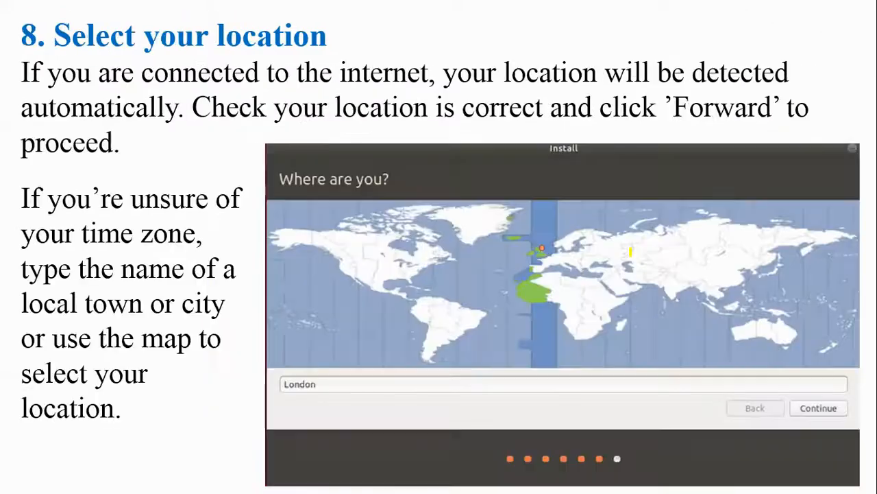
pyautogui.moveTo(284, 336)
pyautogui.mouseDown()
pyautogui.moveTo(276, 366)
pyautogui.moveTo(193, 320)
pyautogui.mouseUp()
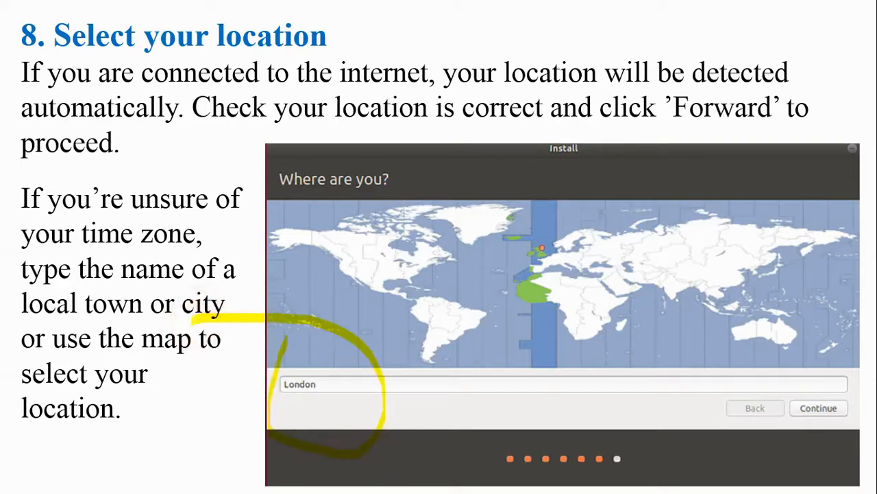
pyautogui.press('Right')
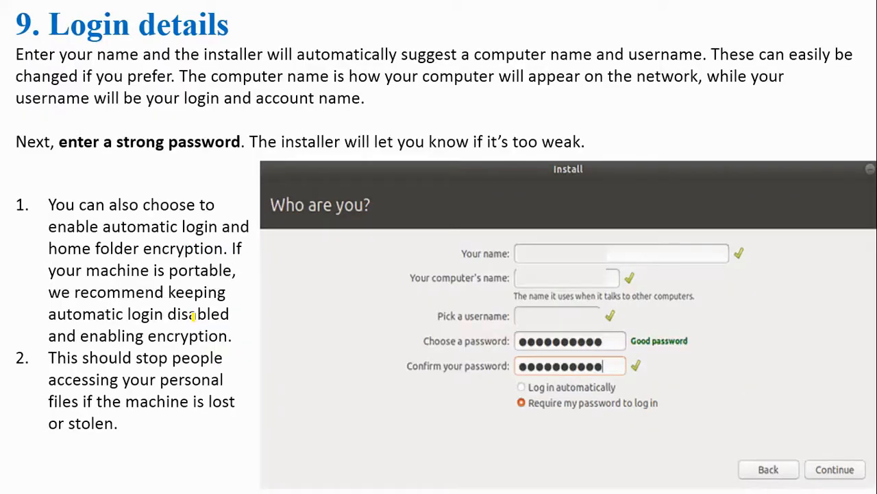
pyautogui.moveTo(346, 192)
pyautogui.mouseDown()
pyautogui.moveTo(342, 247)
pyautogui.moveTo(678, 326)
pyautogui.mouseUp()
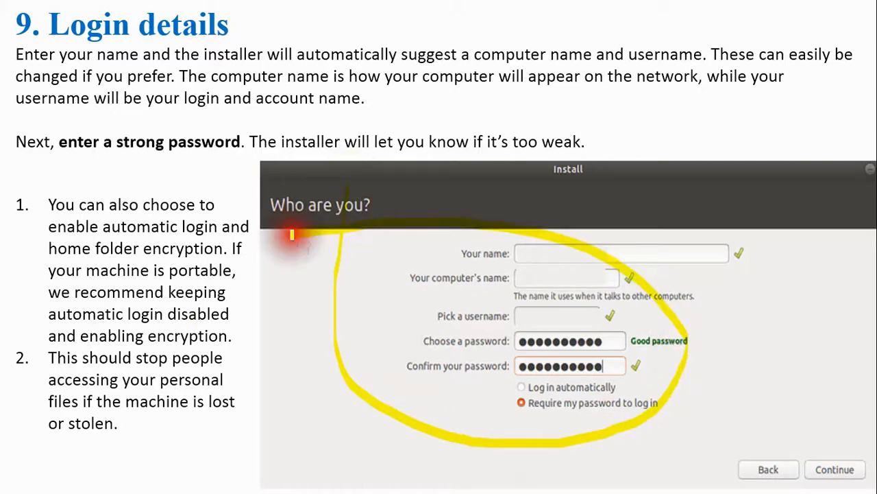
pyautogui.press('Right')
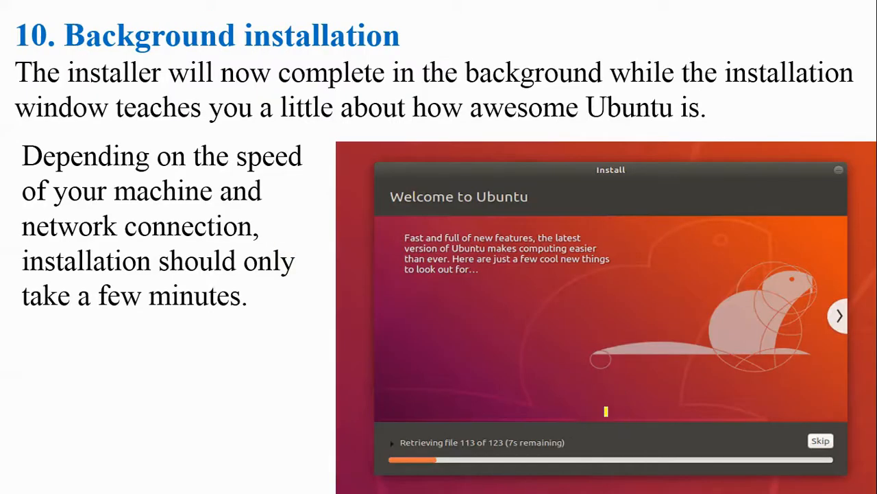
# Step: Switch back to the Ubuntu virtual machine and move the installer window higher on the desktop
pyautogui.press('super')
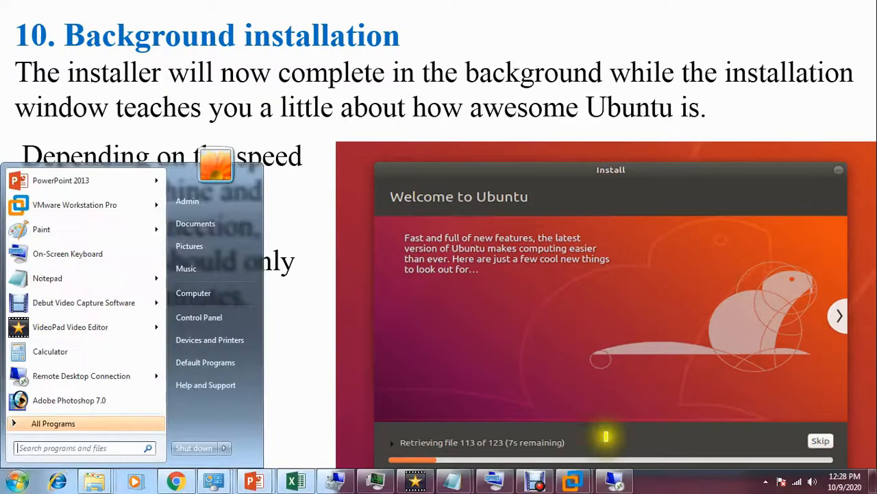
pyautogui.click(617, 482)
pyautogui.click(619, 487)
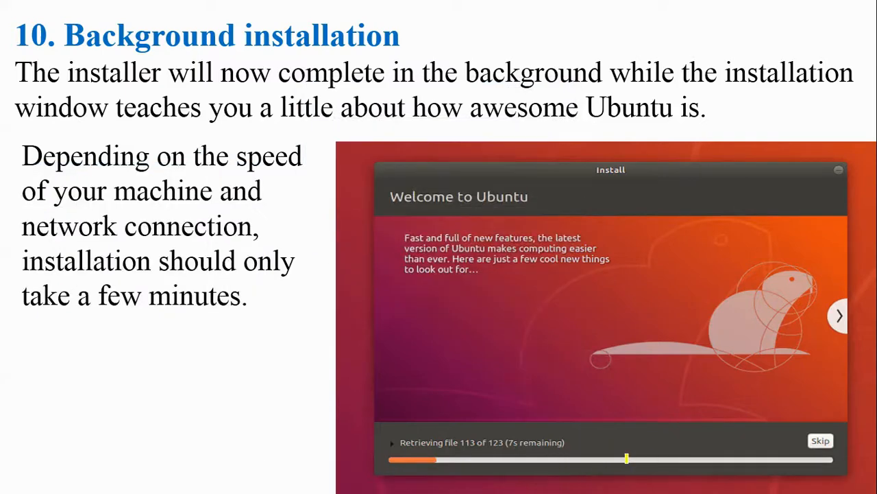
pyautogui.press('super')
pyautogui.click(603, 486)
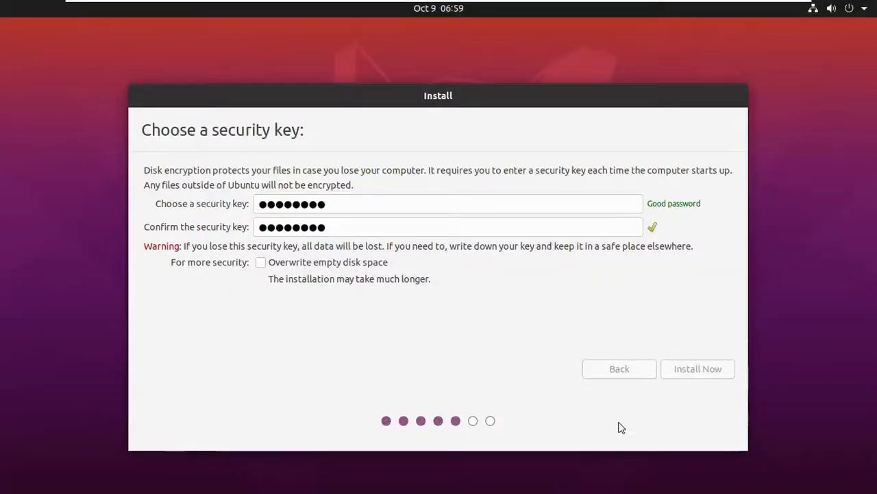
pyautogui.moveTo(517, 98); pyautogui.dragTo(526, 57)
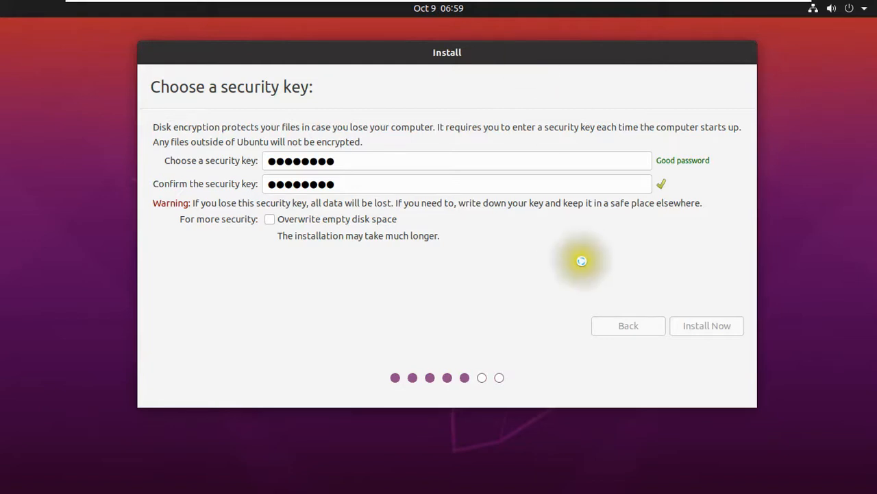
pyautogui.moveTo(500, 2)
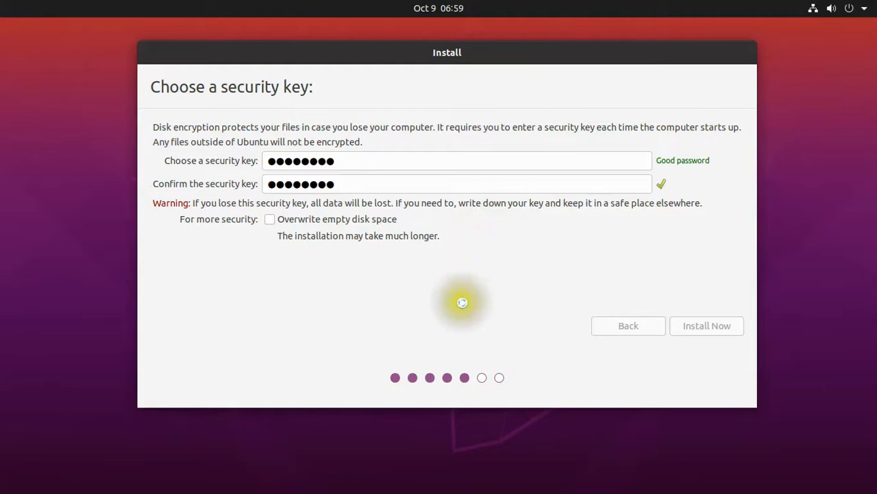
pyautogui.moveTo(530, 63)
pyautogui.mouseDown()
pyautogui.moveTo(612, 68)
pyautogui.moveTo(480, 62)
pyautogui.moveTo(543, 69)
pyautogui.mouseUp()
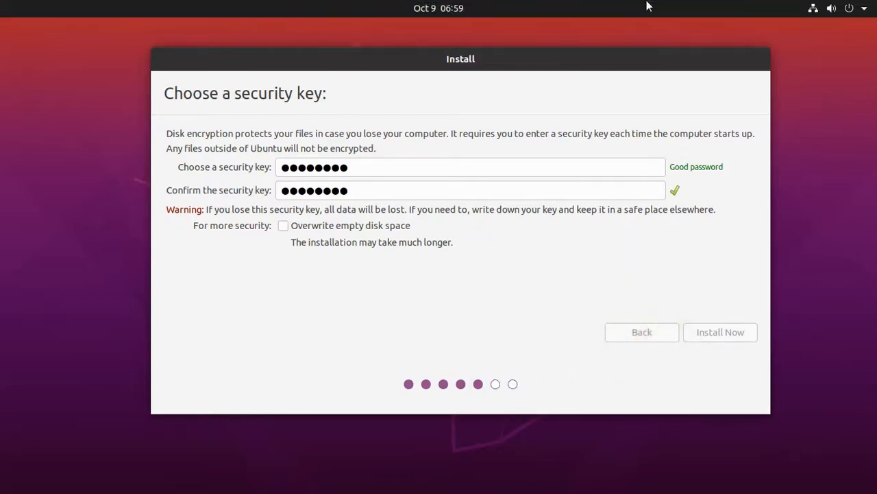
# Step: Open the Ubuntu virtual machine's settings to review its memory and hardware, and close them without changes
pyautogui.rightClick(612, 14)
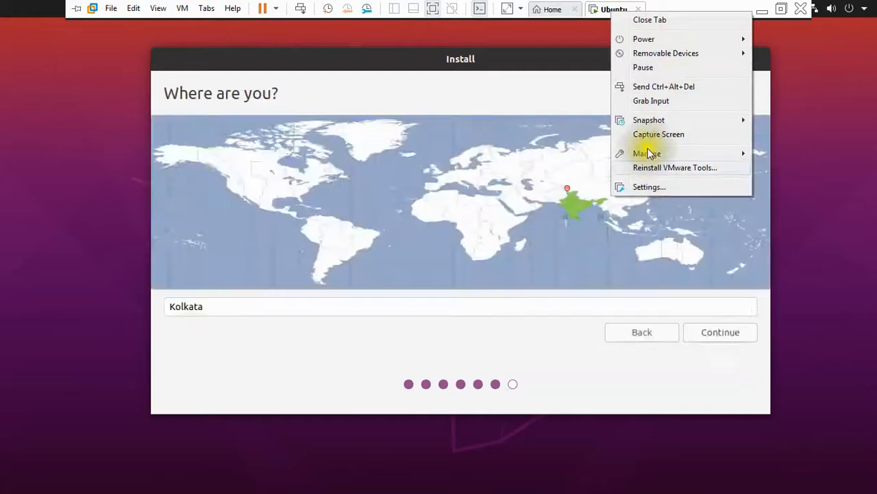
pyautogui.click(648, 188)
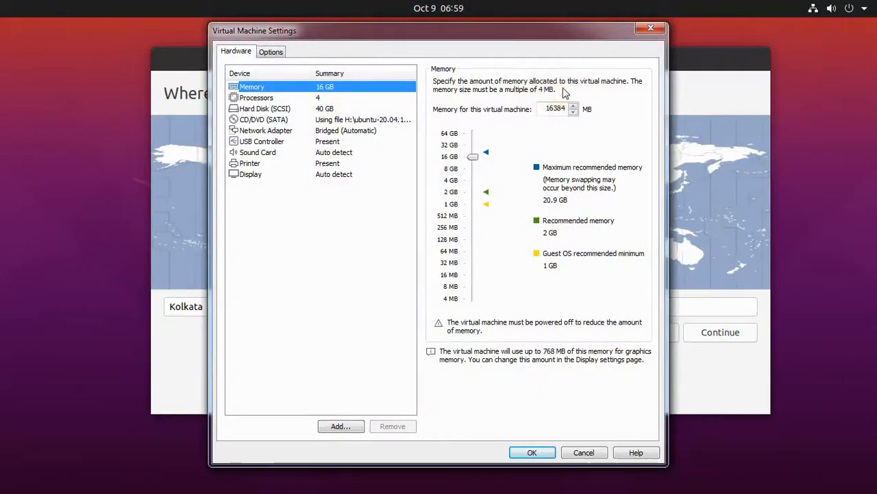
pyautogui.click(648, 31)
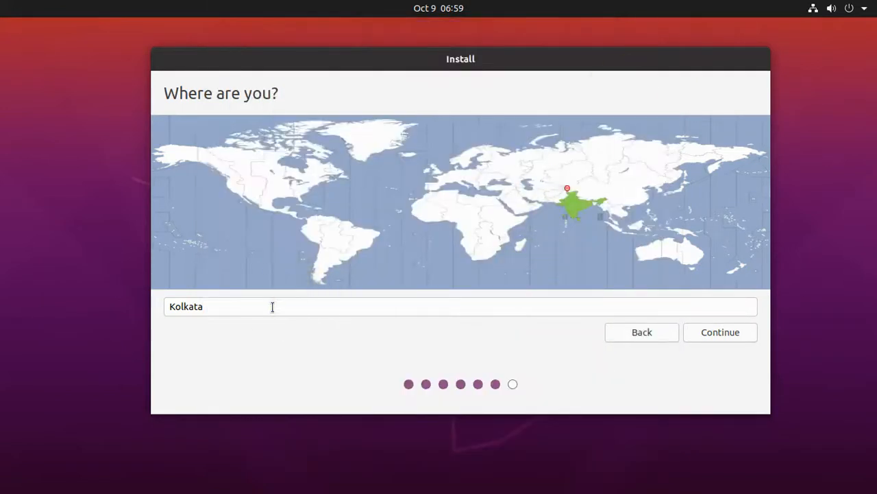
# Step: Choose Kolkata in India as the location on the world map and proceed to the login details
pyautogui.click(588, 203)
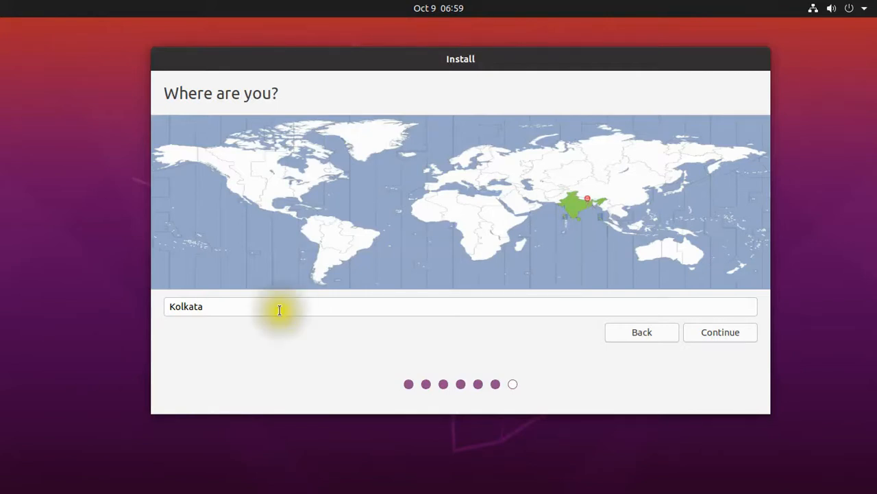
pyautogui.click(721, 331)
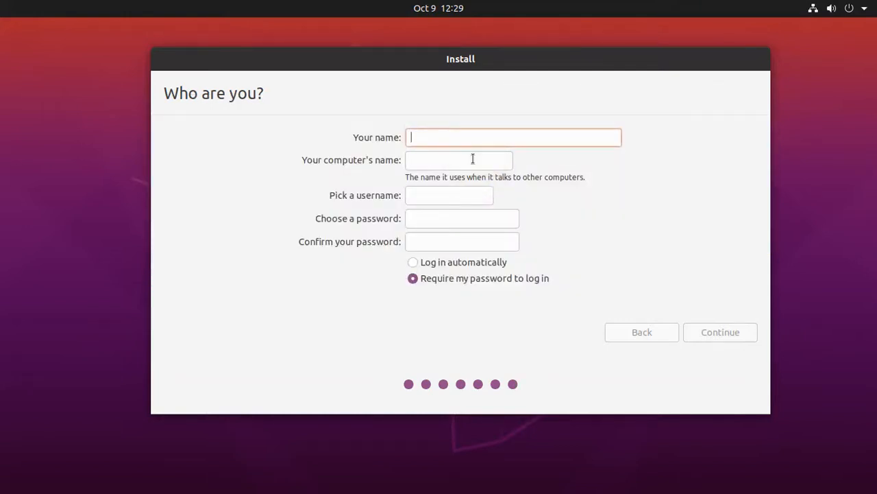
# Step: Enter the user's name and replace the virtual-machine part of the suggested computer name with 01
pyautogui.write('Nryn')
pyautogui.press('Tab')
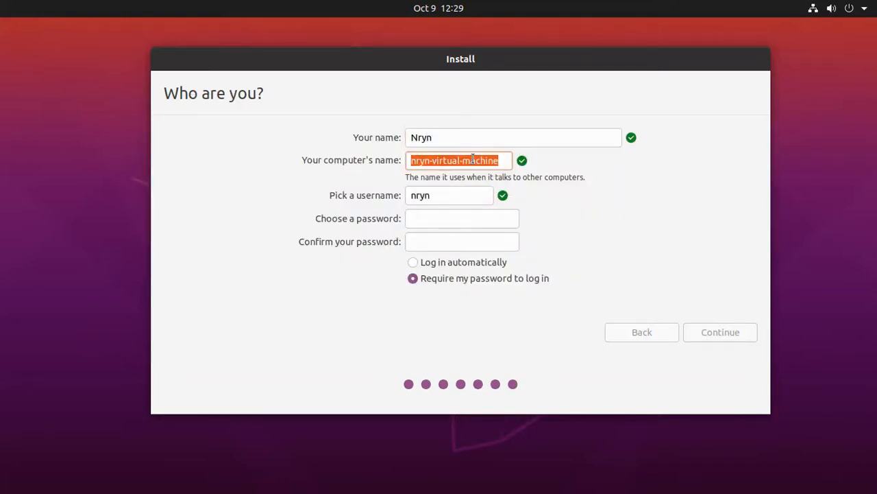
pyautogui.click(508, 162)
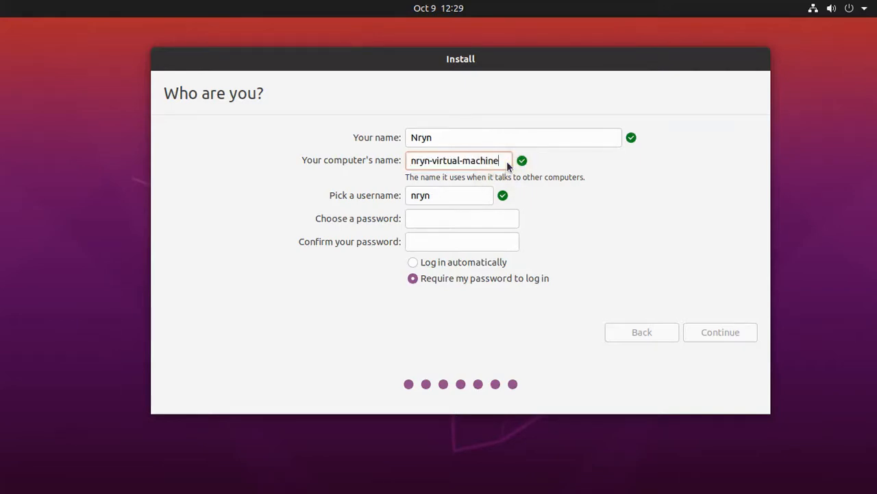
pyautogui.press('BackSpace')
pyautogui.press('BackSpace')
pyautogui.press('BackSpace')
pyautogui.press('BackSpace')
pyautogui.press('BackSpace')
pyautogui.press('BackSpace')
pyautogui.press('BackSpace')
pyautogui.press('BackSpace')
pyautogui.press('BackSpace')
pyautogui.press('BackSpace')
pyautogui.press('BackSpace')
pyautogui.press('BackSpace')
pyautogui.press('BackSpace')
pyautogui.press('BackSpace')
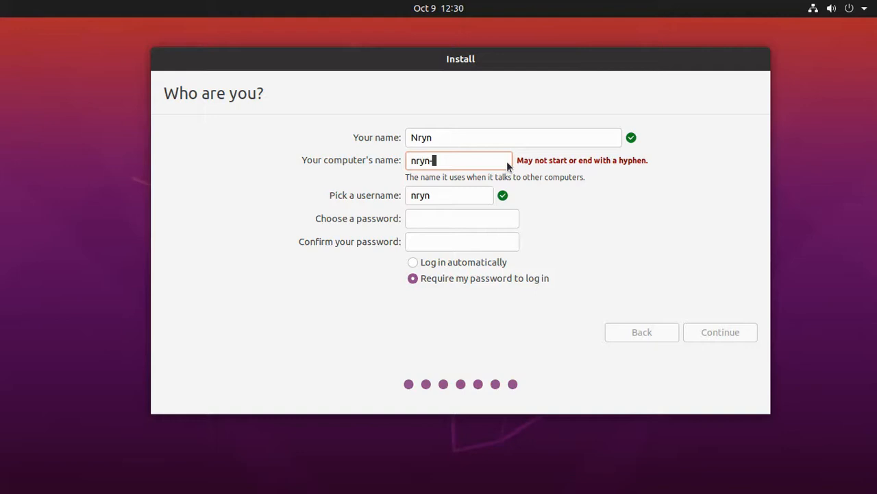
pyautogui.write('01')
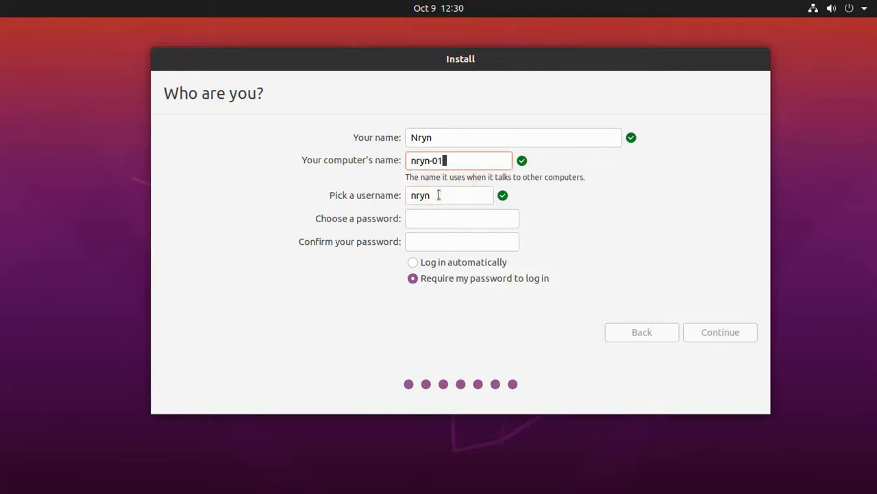
# Step: Enter and confirm the account password, keep the password required to log in, and start copying the installation files
pyautogui.click(437, 218)
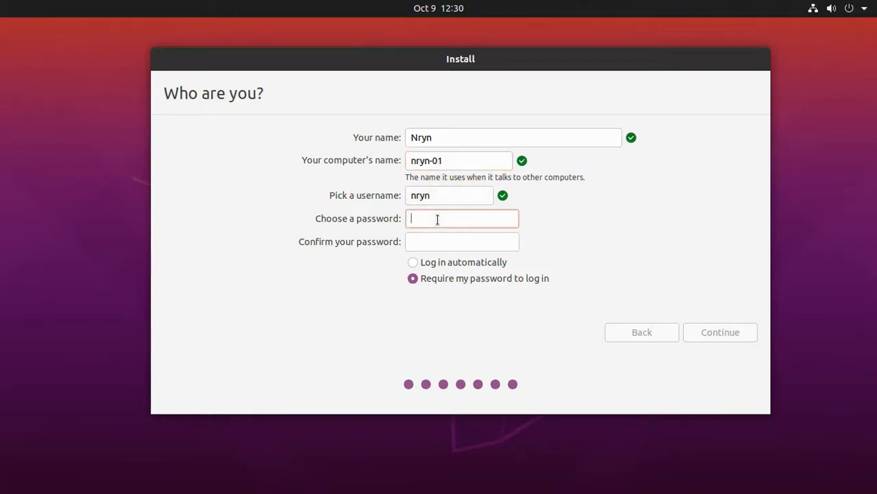
pyautogui.write('••••••••')
pyautogui.press('Tab')
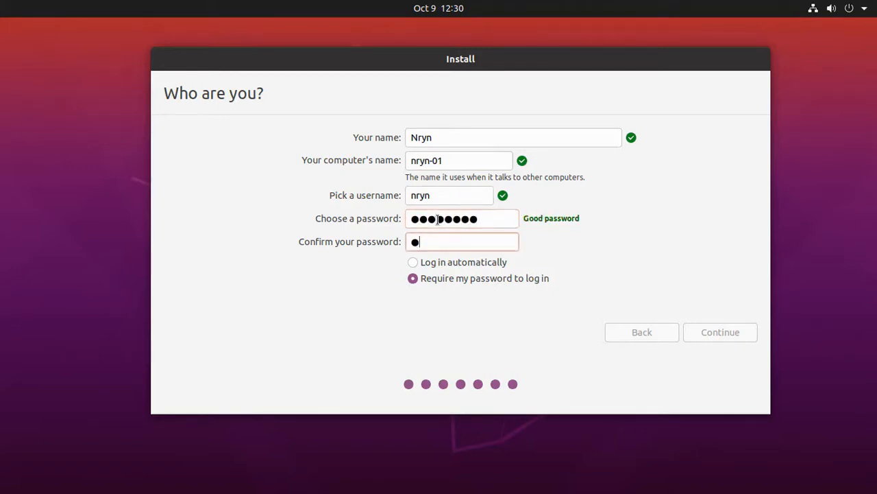
pyautogui.write('••••••••')
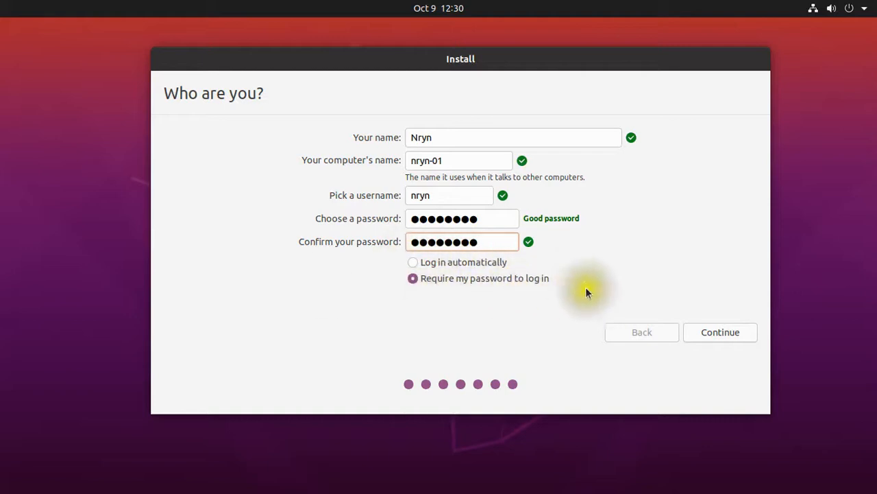
pyautogui.click(731, 332)
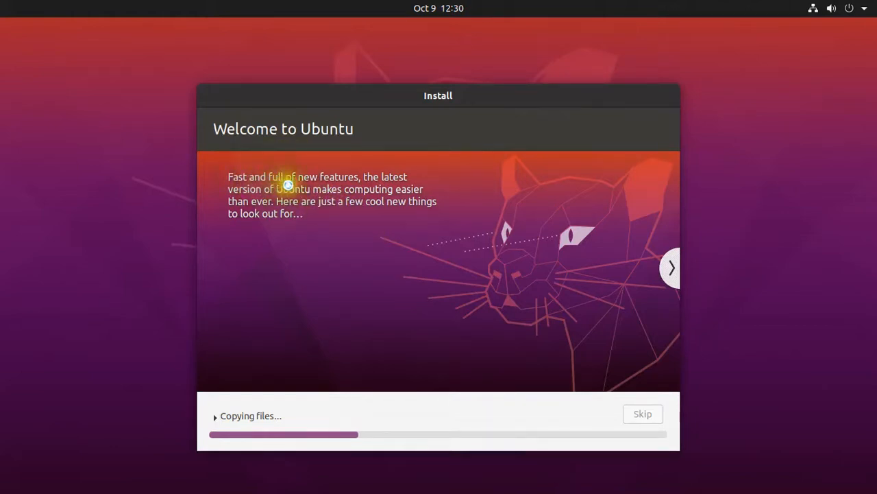
# Step: Page through the installer's feature slideshow from Welcome to Ubuntu to Help and support while files are copied
pyautogui.click(671, 267)
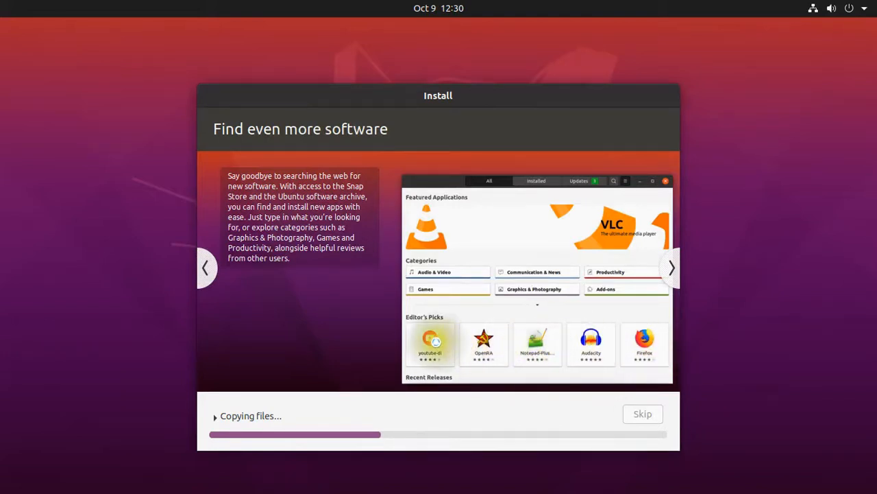
pyautogui.click(671, 268)
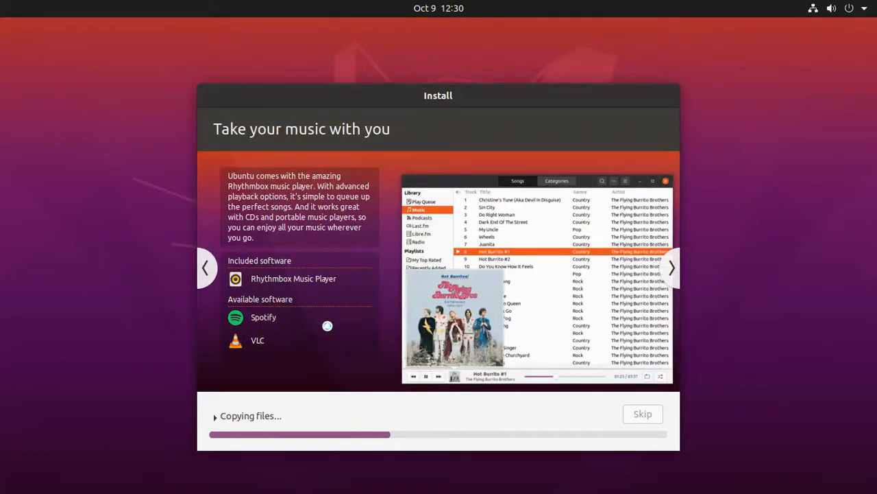
pyautogui.click(669, 269)
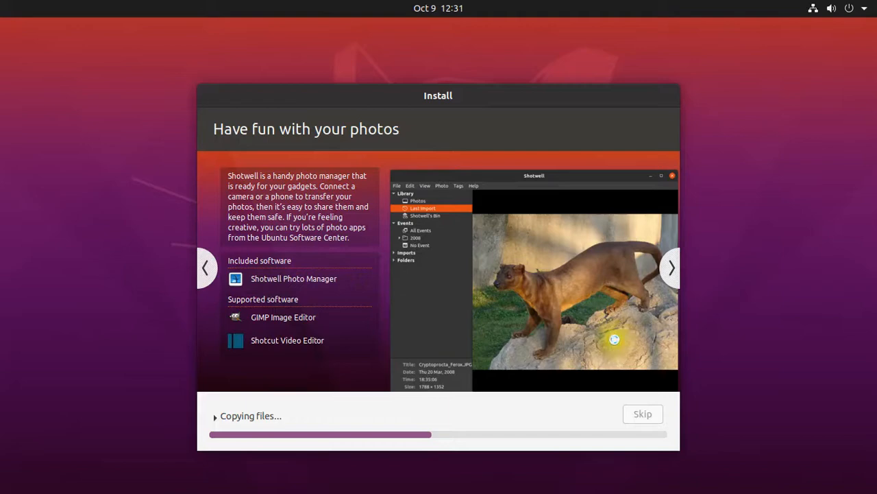
pyautogui.click(674, 269)
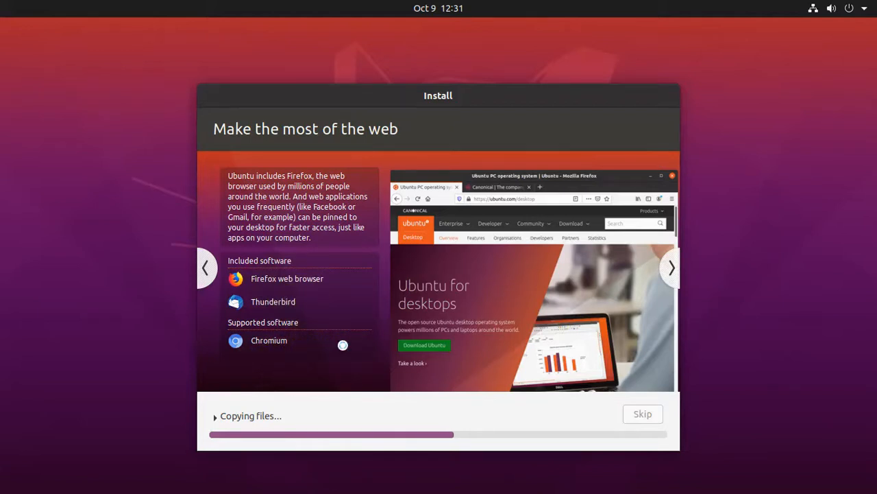
pyautogui.click(671, 269)
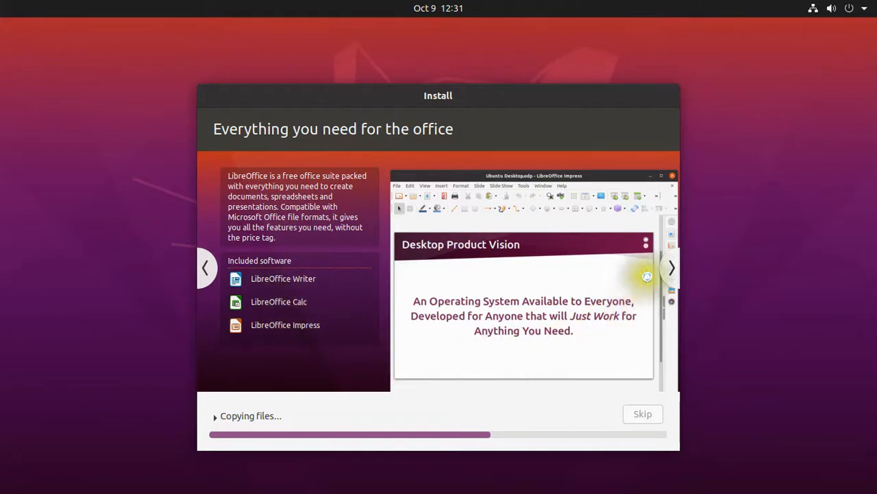
pyautogui.click(672, 269)
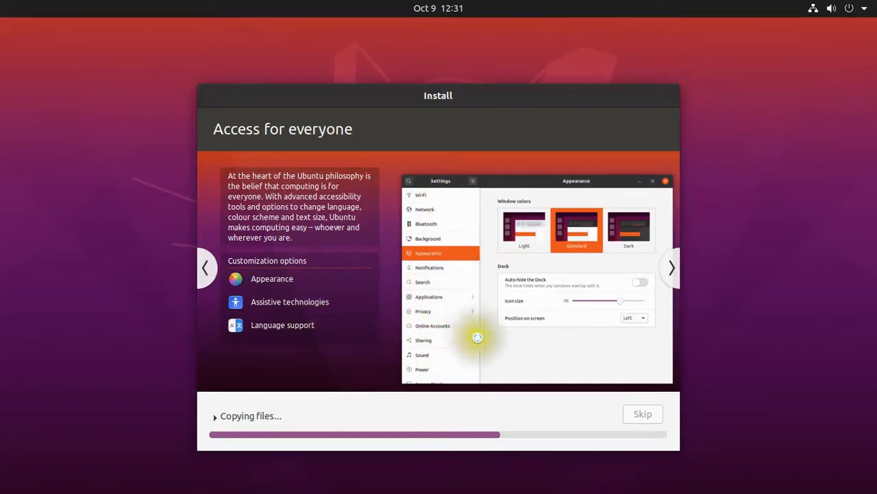
pyautogui.click(673, 271)
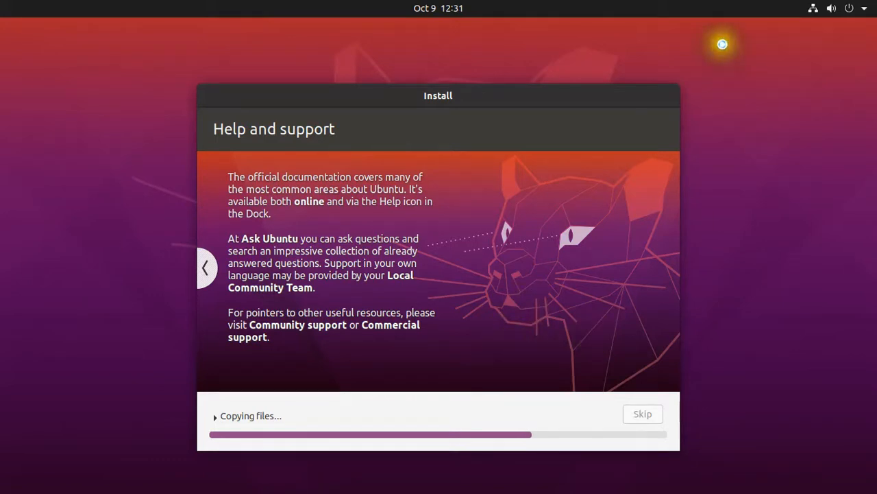
# Step: Take the Ubuntu virtual machine out of full screen and reduce the VMware Workstation window to its smaller size
pyautogui.moveTo(715, 5)
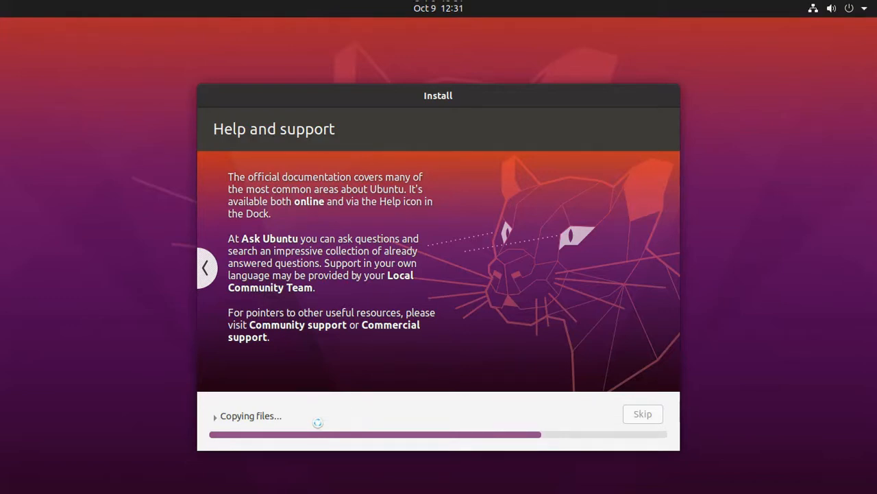
pyautogui.moveTo(812, 7)
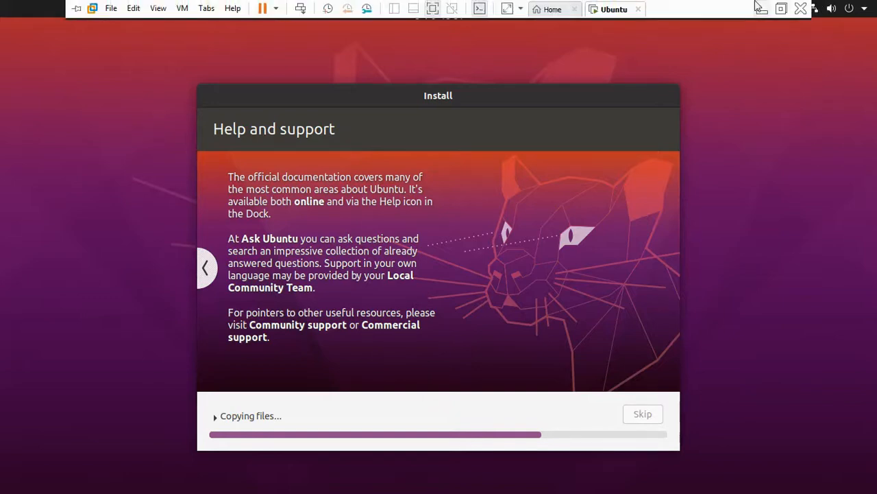
pyautogui.click(782, 9)
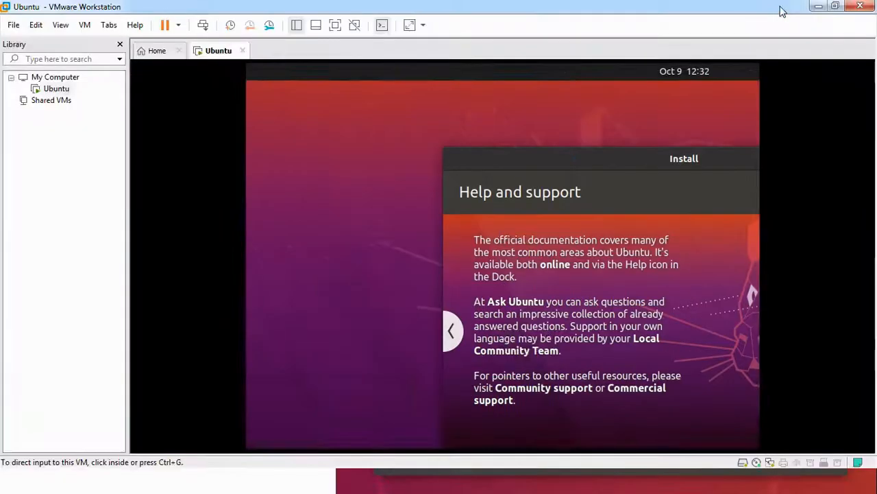
pyautogui.doubleClick(724, 8)
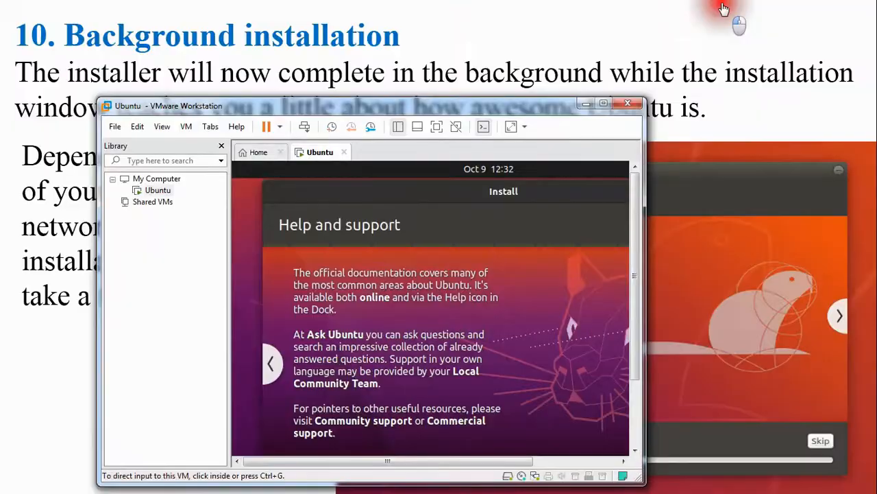
# Step: Maximize the VMware Workstation window to check the file-copying progress and minimize it to return to the presentation
pyautogui.doubleClick(534, 107)
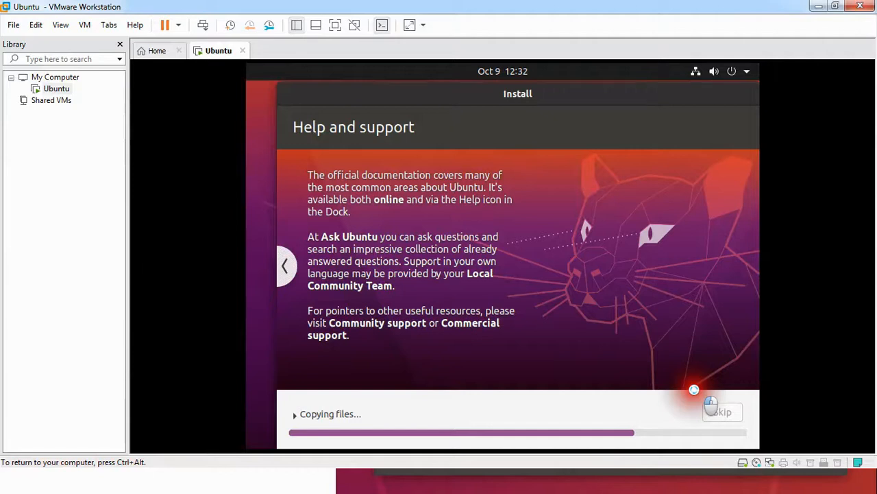
pyautogui.moveTo(699, 7); pyautogui.dragTo(619, 5)
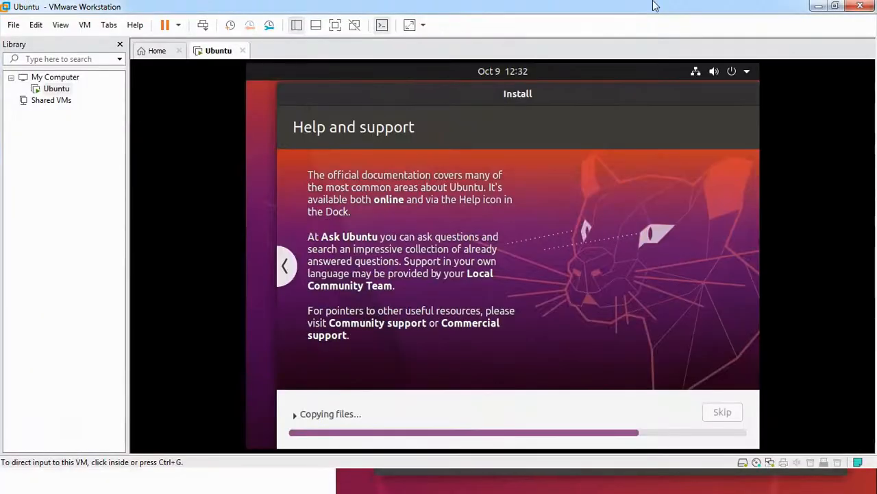
pyautogui.click(817, 7)
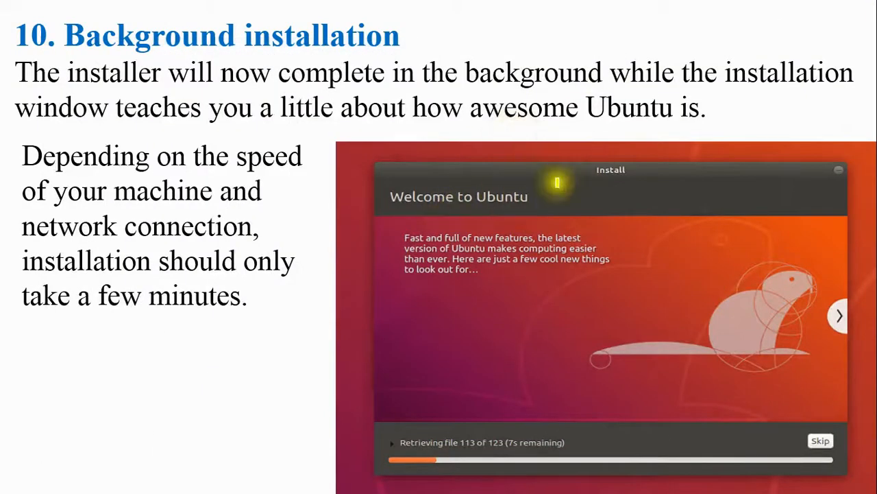
# Step: Switch to the running PowerPoint slide show and advance it to slide 11, Installation complete
pyautogui.press('super')
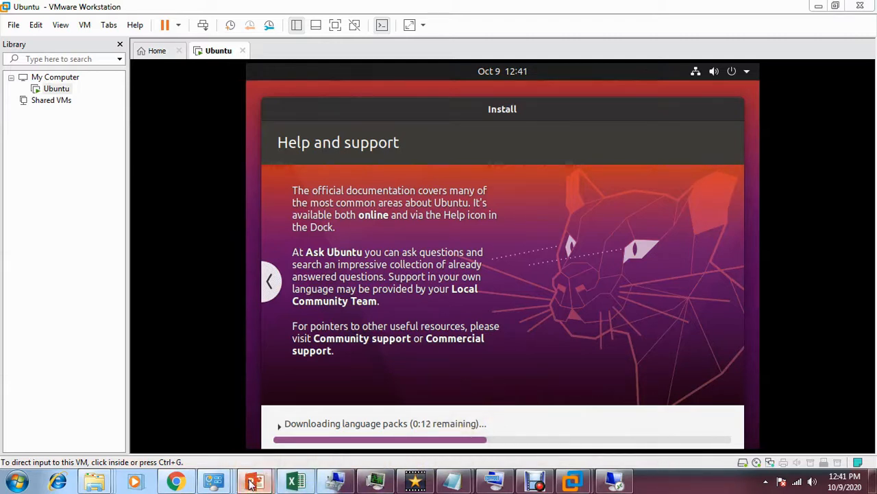
pyautogui.moveTo(255, 482)
pyautogui.click(313, 442)
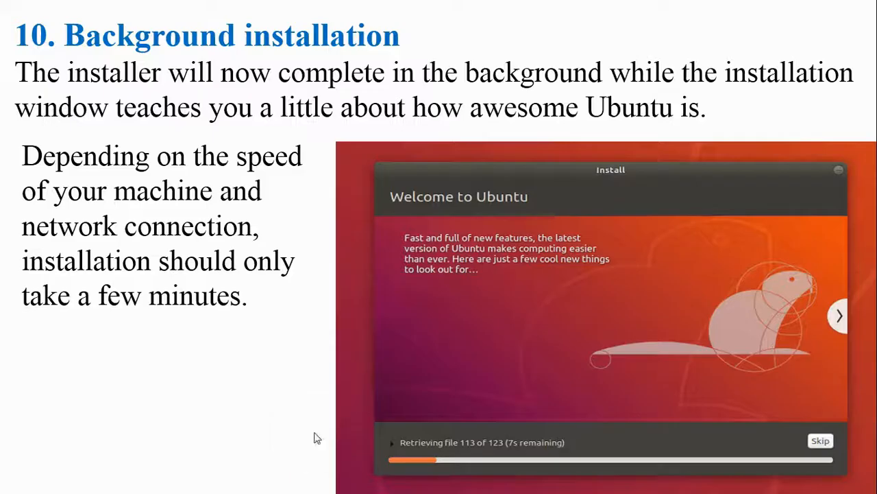
pyautogui.click(537, 384)
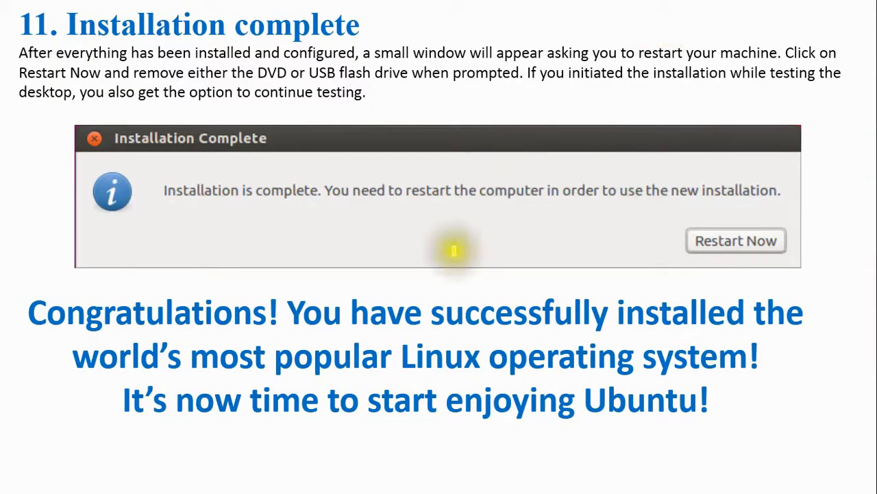
# Step: Show the Ubuntu virtual machine in VMware Workstation full screen and restart it from the Installation Complete message
pyautogui.press('super')
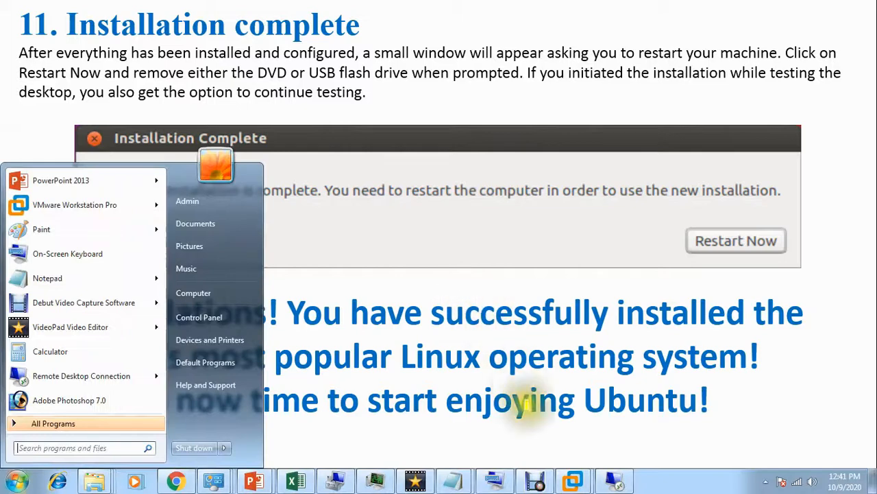
pyautogui.click(573, 480)
pyautogui.click(613, 411)
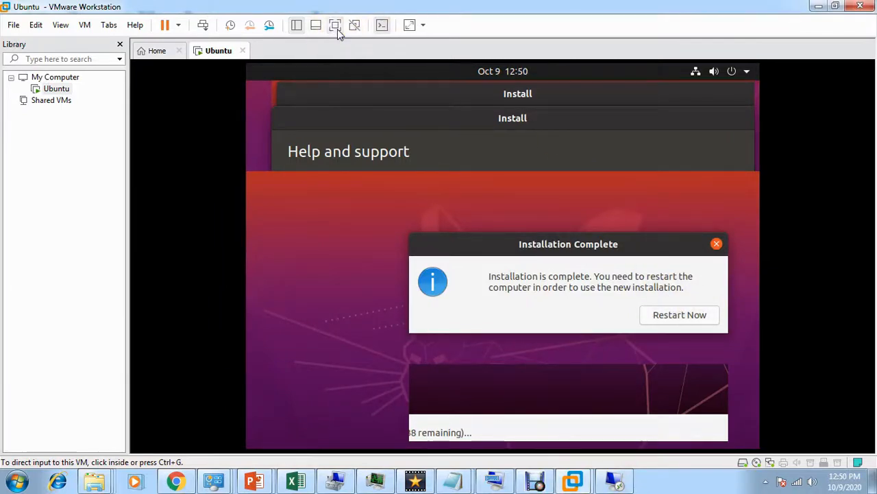
pyautogui.click(336, 26)
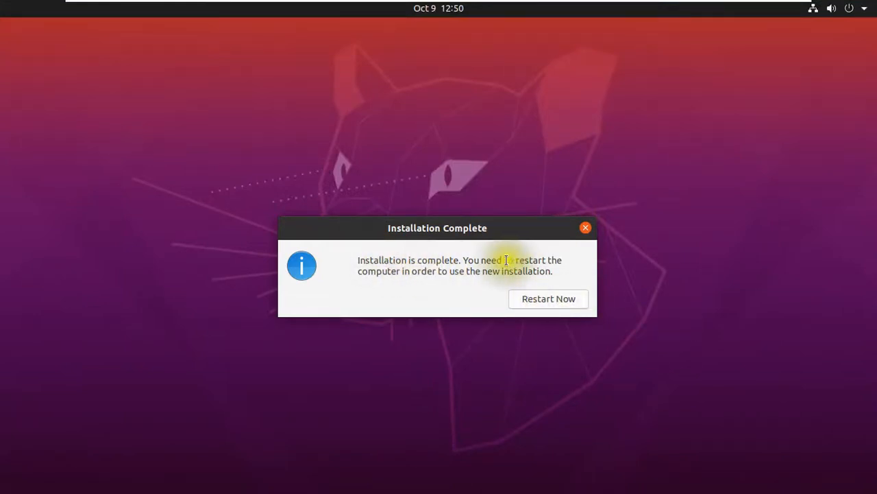
pyautogui.click(546, 302)
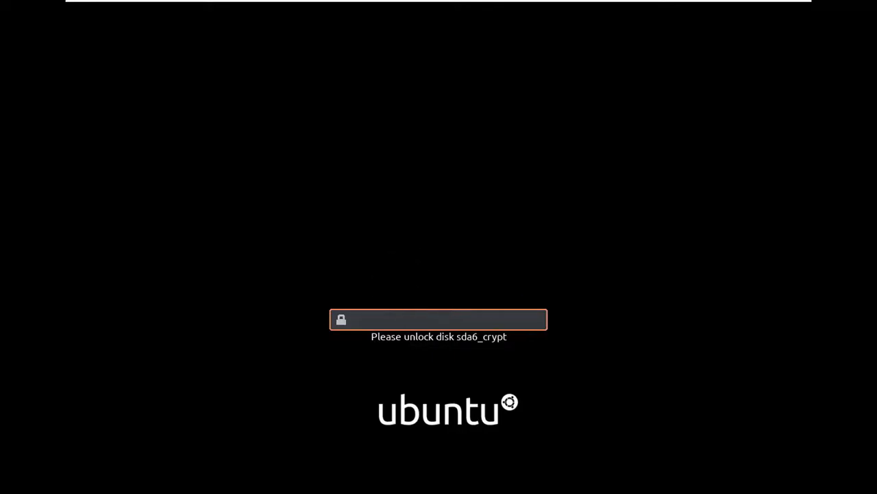
# Step: Try to unlock the encrypted disk sda6_crypt at boot by entering the disk password repeatedly
pyautogui.write('••••••••')
pyautogui.press('Return')
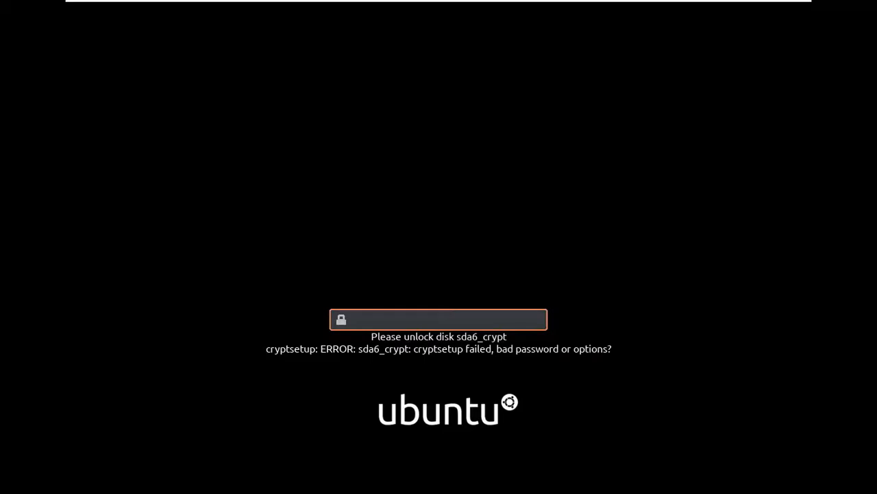
pyautogui.write('•••••••')
pyautogui.press('Return')
pyautogui.write('••••••')
pyautogui.press('Return')
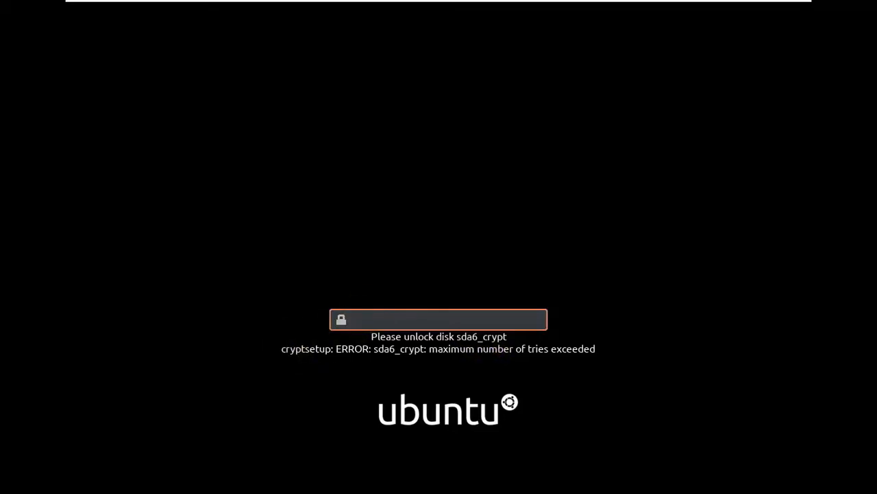
pyautogui.write('•••••')
pyautogui.press('Return')
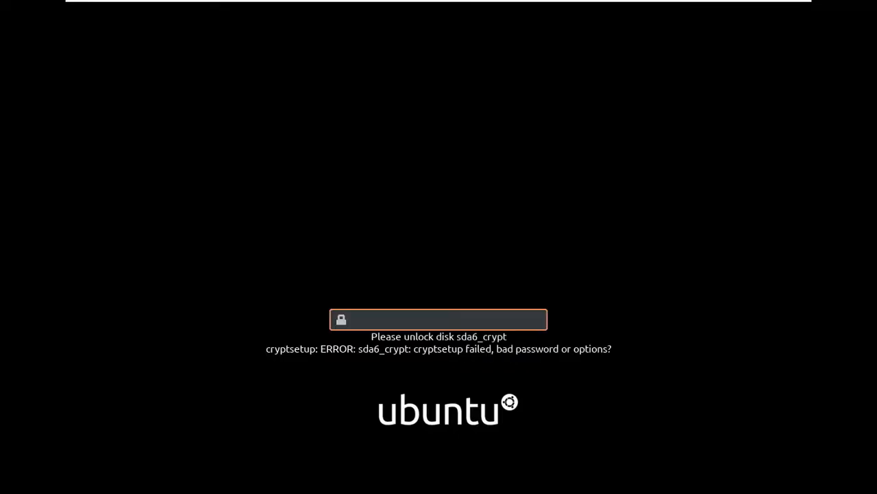
pyautogui.write('•••••••••••')
pyautogui.press('Return')
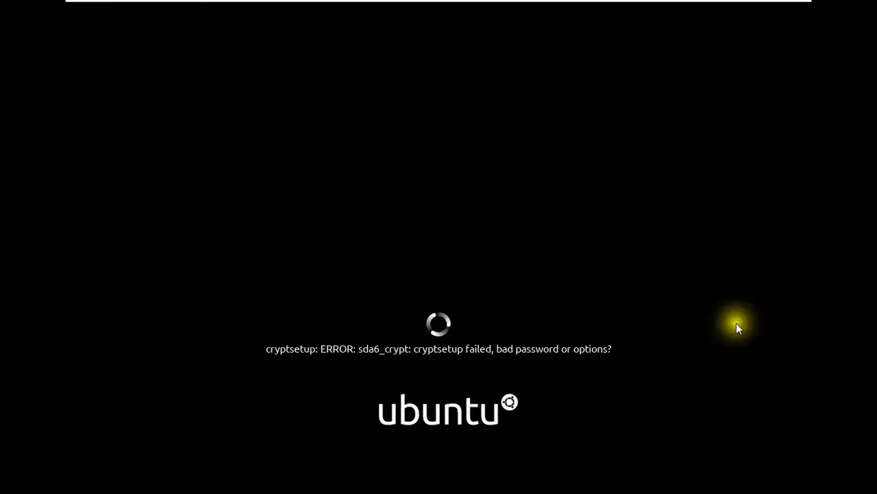
# Step: Enter the disk encryption password to unlock sda6_crypt and continue booting Ubuntu
pyautogui.write('••••')
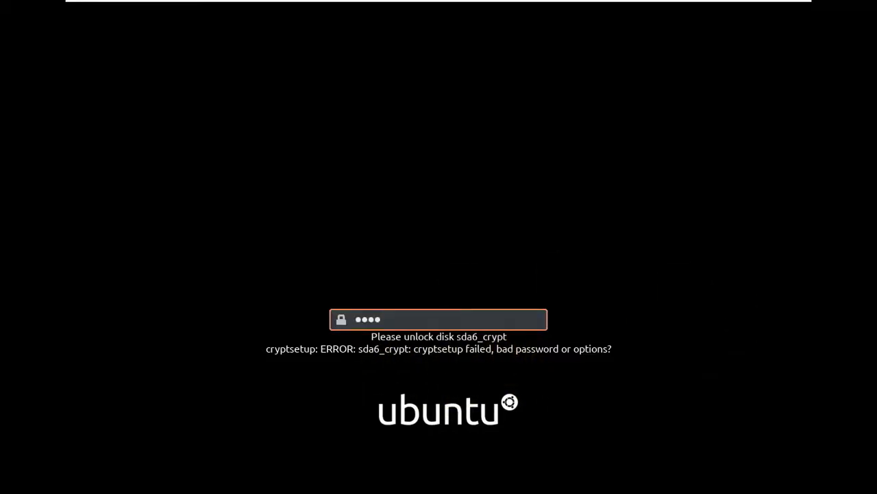
pyautogui.write('••••')
pyautogui.press('Return')
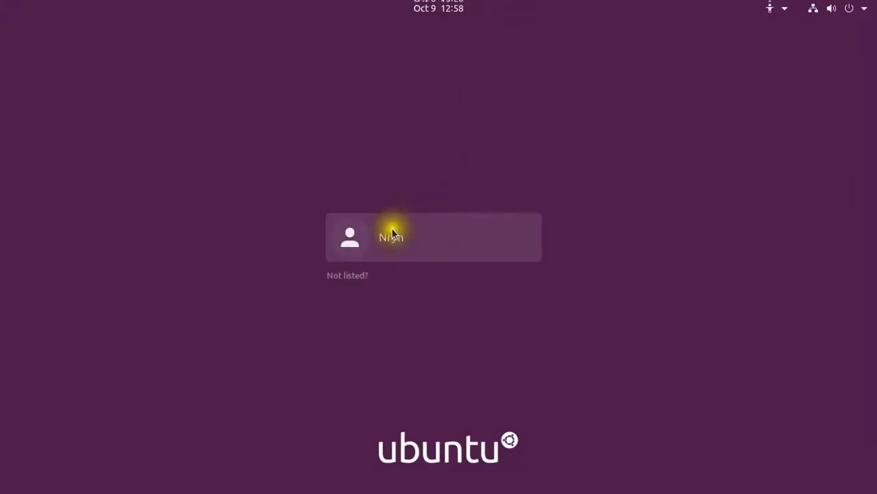
# Step: Select the listed user account on the login screen and log in with the account password
pyautogui.click(427, 237)
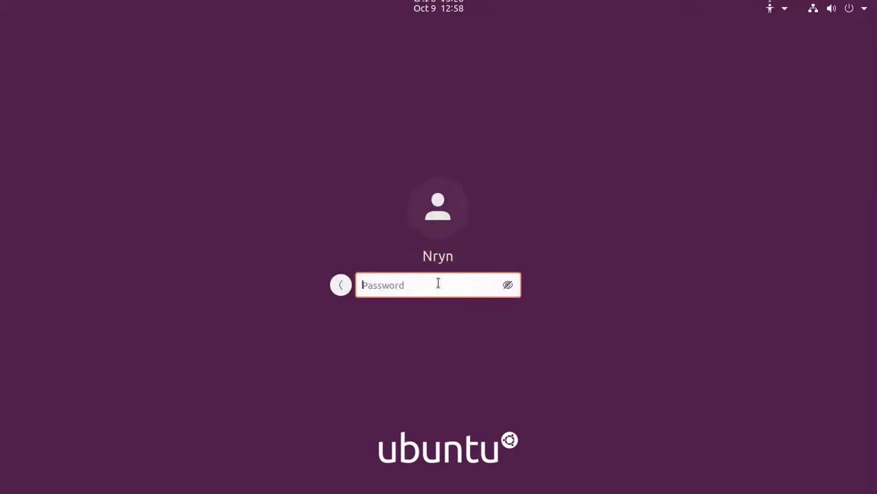
pyautogui.write('********')
pyautogui.press('Return')
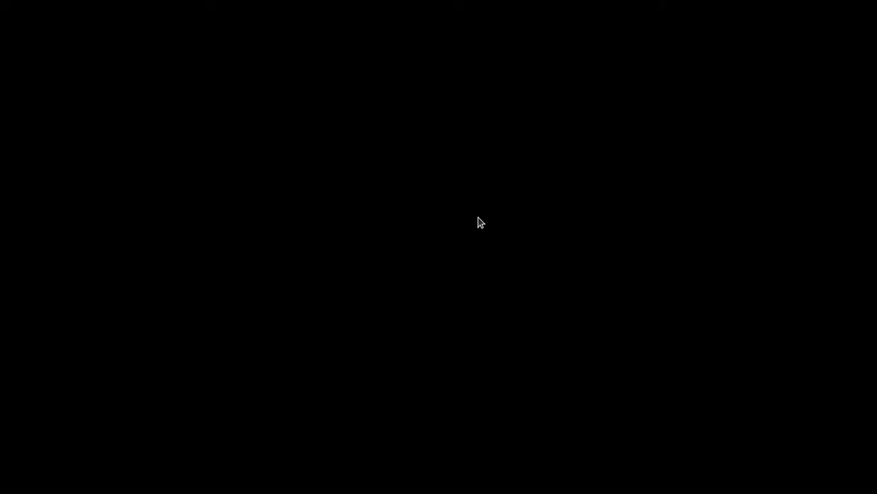
# Step: Finish the Welcome to Ubuntu setup, skipping online accounts and Livepatch and keeping system info sent to Canonical
pyautogui.moveTo(582, 4)
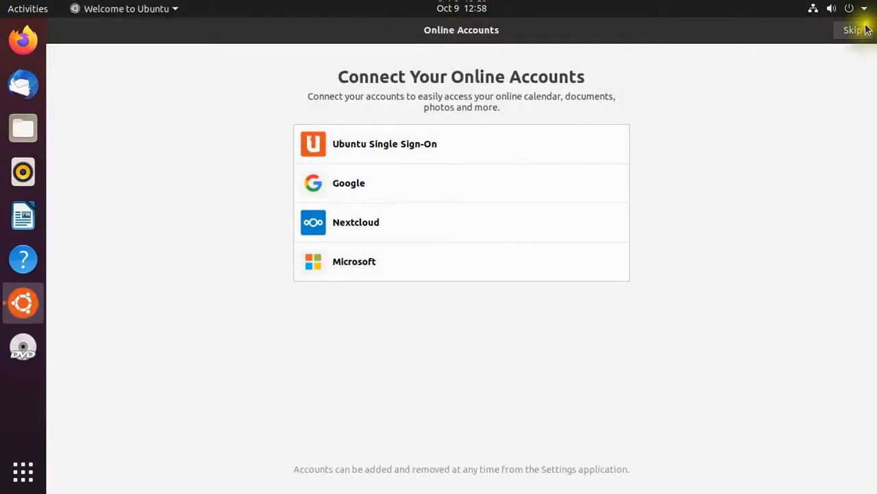
pyautogui.click(865, 29)
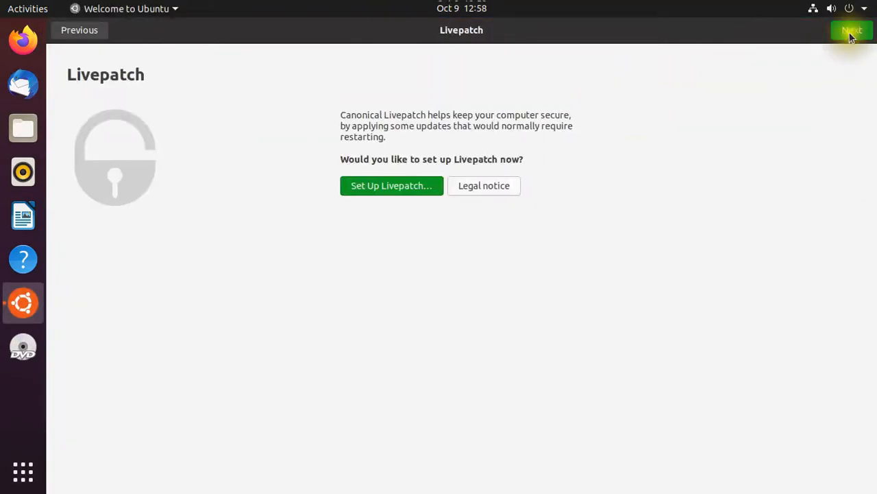
pyautogui.click(850, 34)
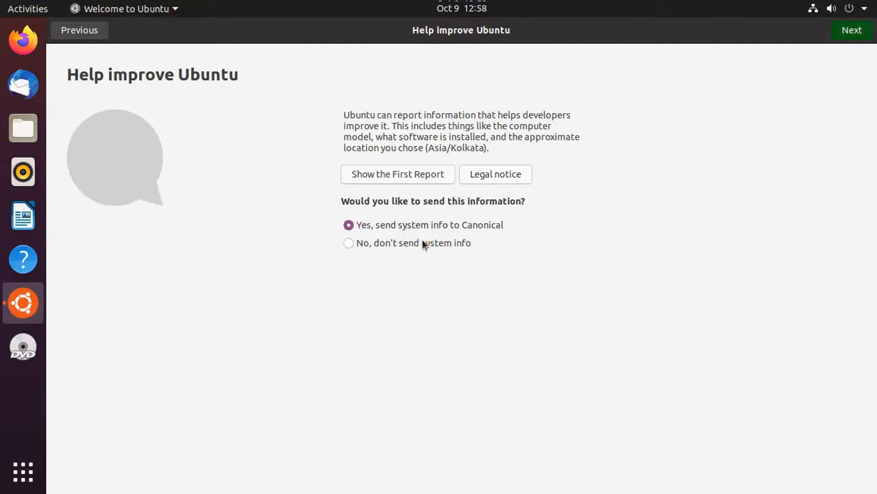
pyautogui.click(851, 32)
pyautogui.click(852, 33)
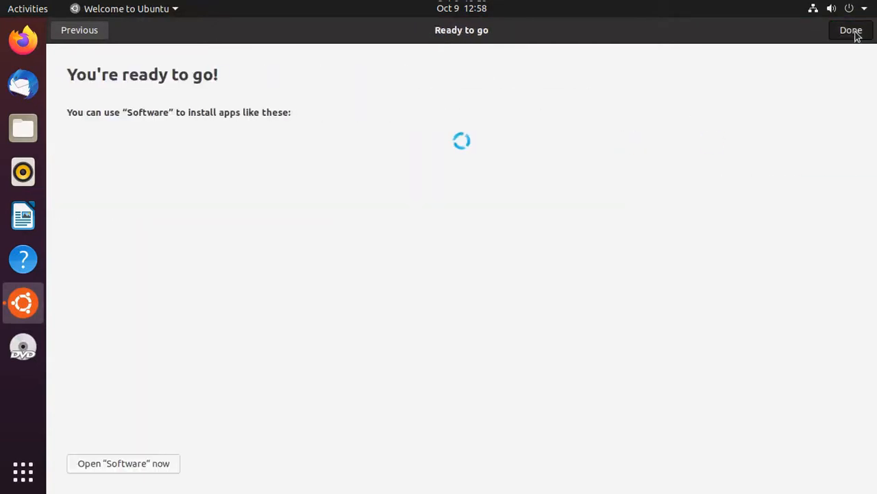
pyautogui.click(852, 32)
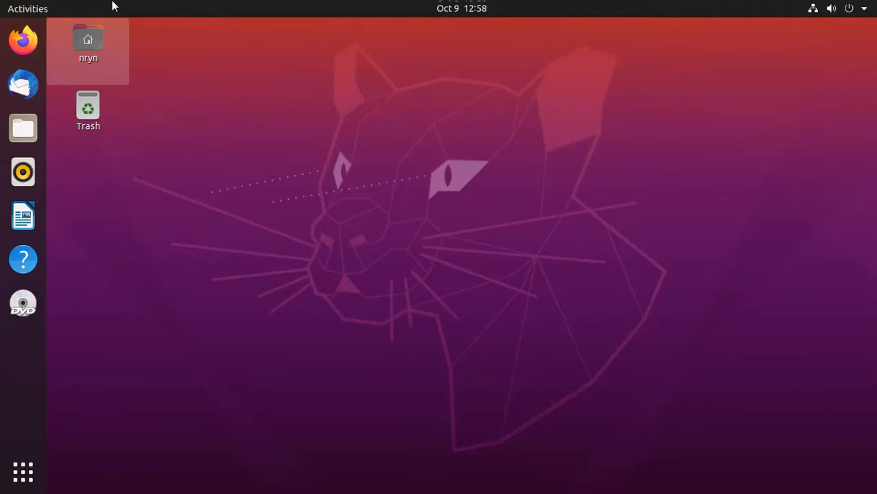
# Step: Show all installed applications and launch the Firefox web browser
pyautogui.moveTo(92, 6)
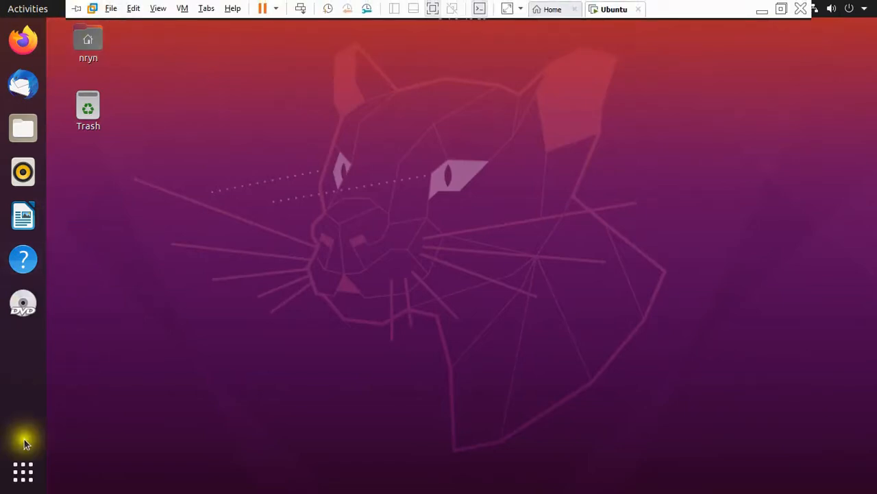
pyautogui.click(23, 472)
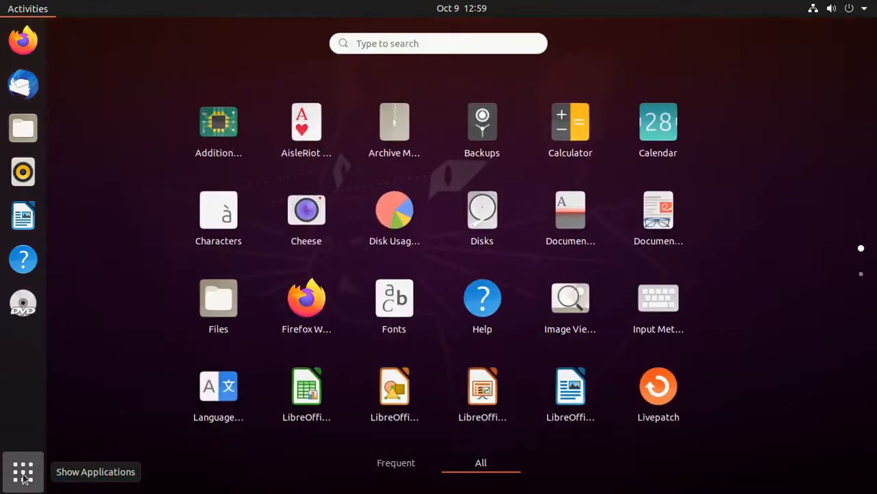
pyautogui.click(314, 295)
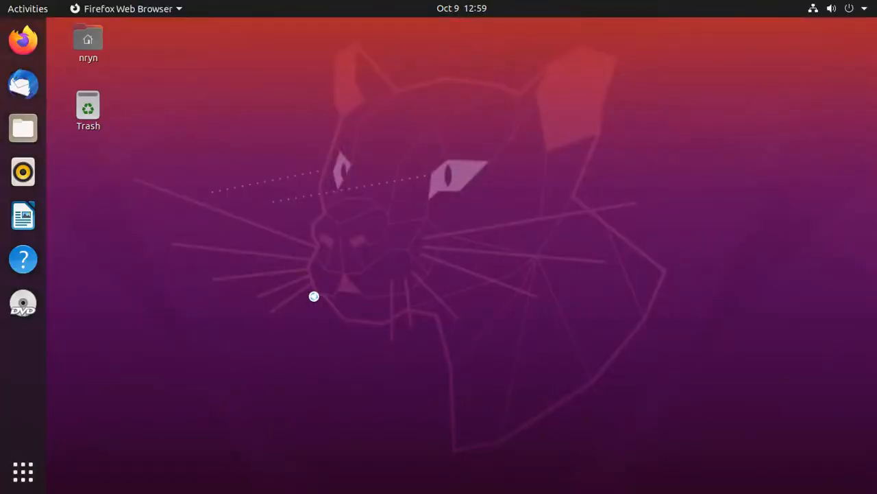
# Step: Open the home folder from the desktop in a maximized window and view the file manager's options
pyautogui.click(88, 41)
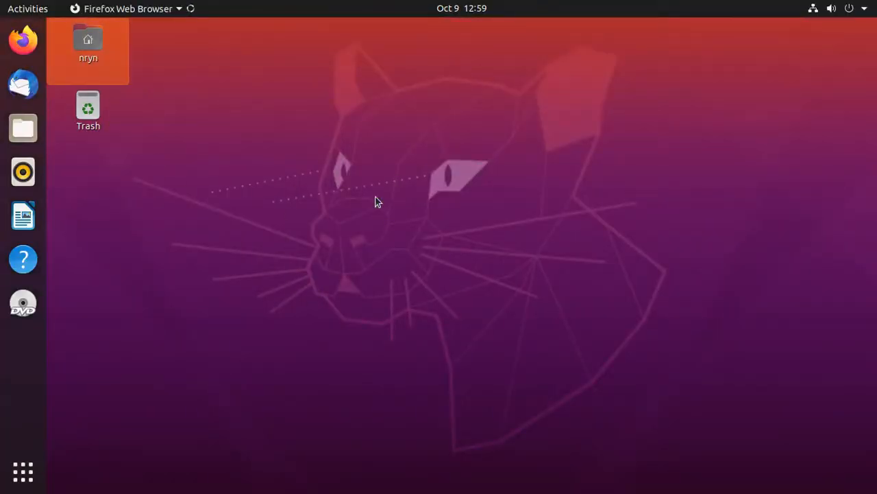
pyautogui.doubleClick(87, 48)
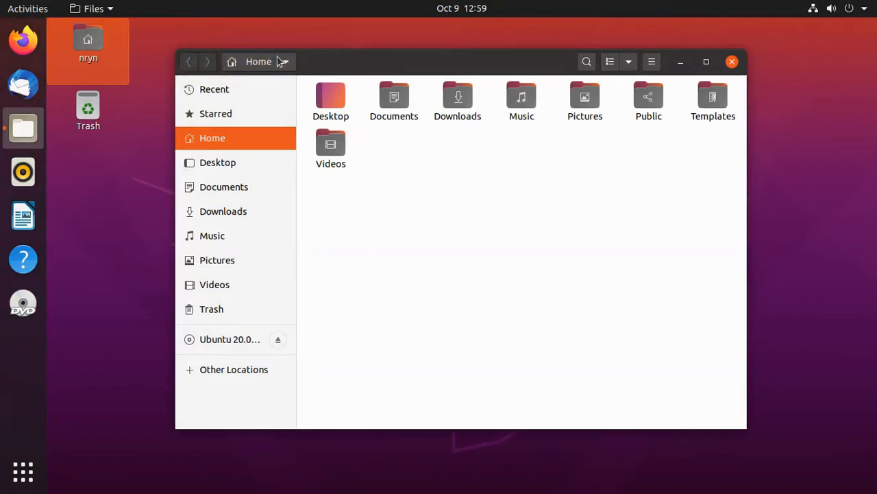
pyautogui.click(706, 62)
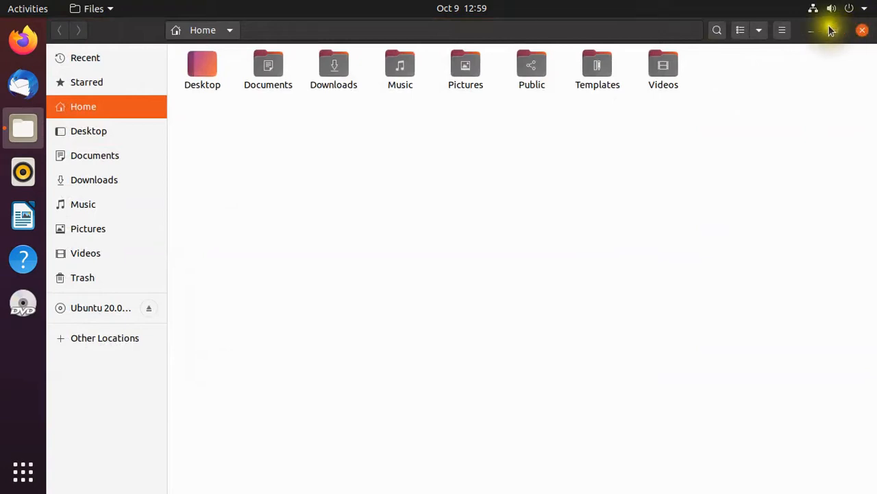
pyautogui.click(783, 31)
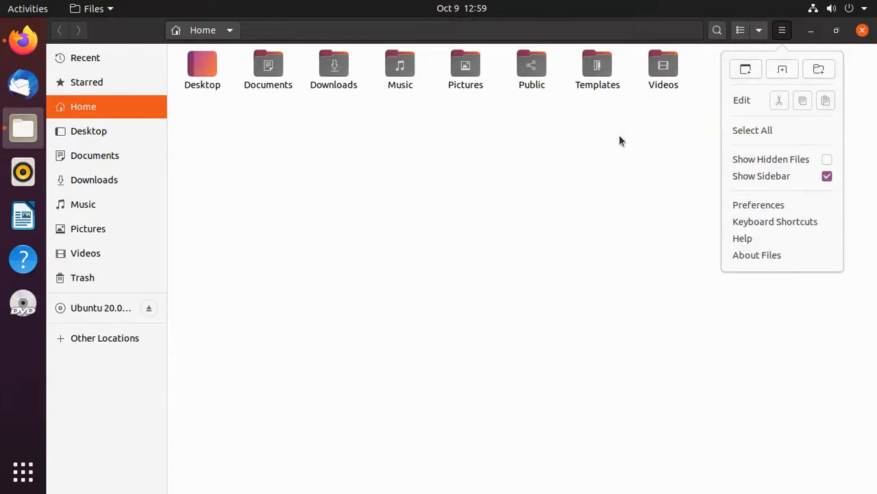
pyautogui.click(677, 38)
# Step: Minimize the virtual machine and draw a yellow tick mark over Congratulations on the Installation complete slide
pyautogui.moveTo(748, 8)
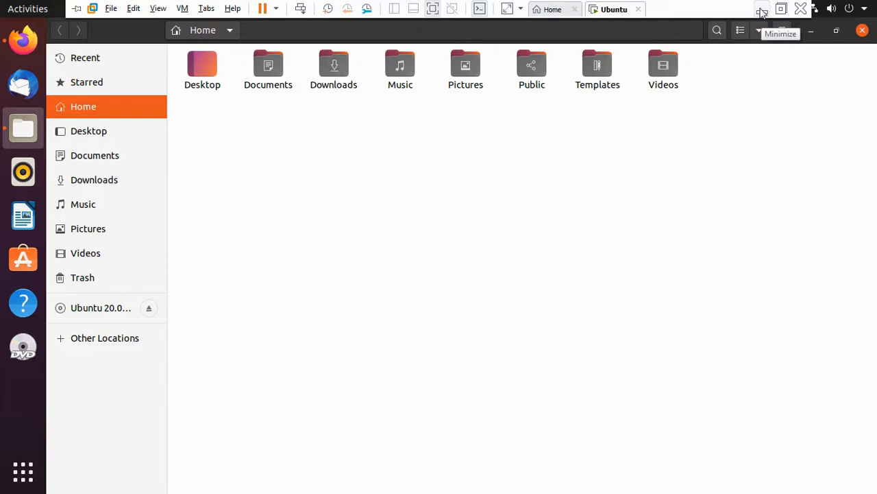
pyautogui.click(762, 12)
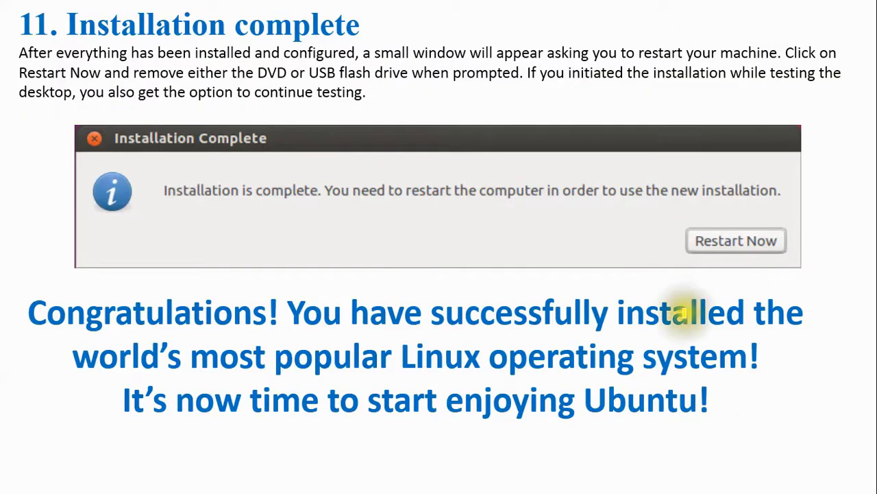
pyautogui.moveTo(19, 273); pyautogui.dragTo(182, 272)
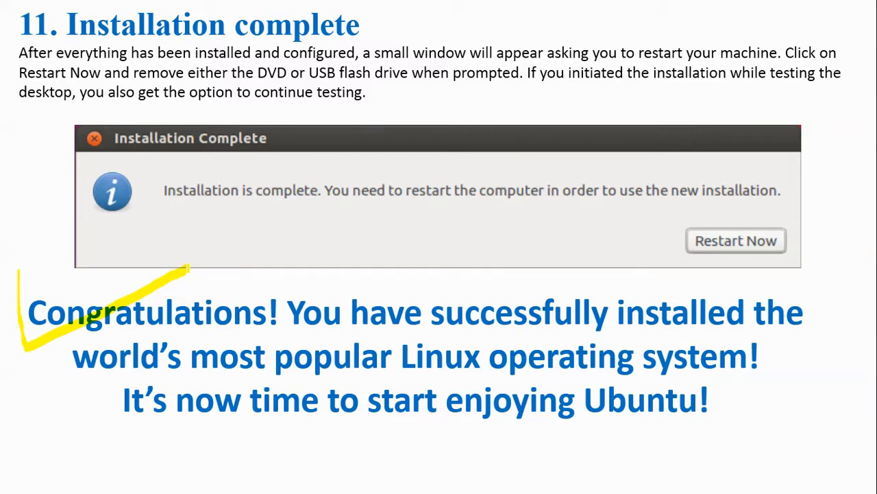
# Step: Switch back to the Ubuntu virtual machine in VMware Workstation and close the home folder window
pyautogui.press('super')
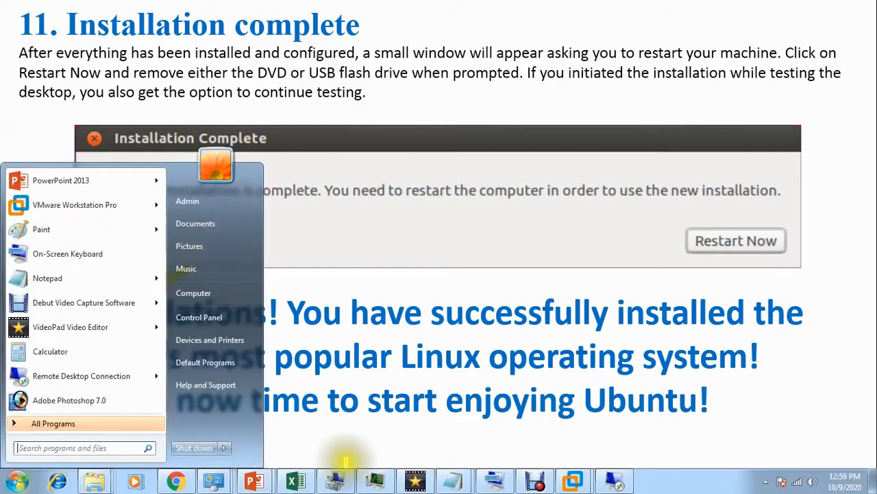
pyautogui.click(573, 480)
pyautogui.click(604, 403)
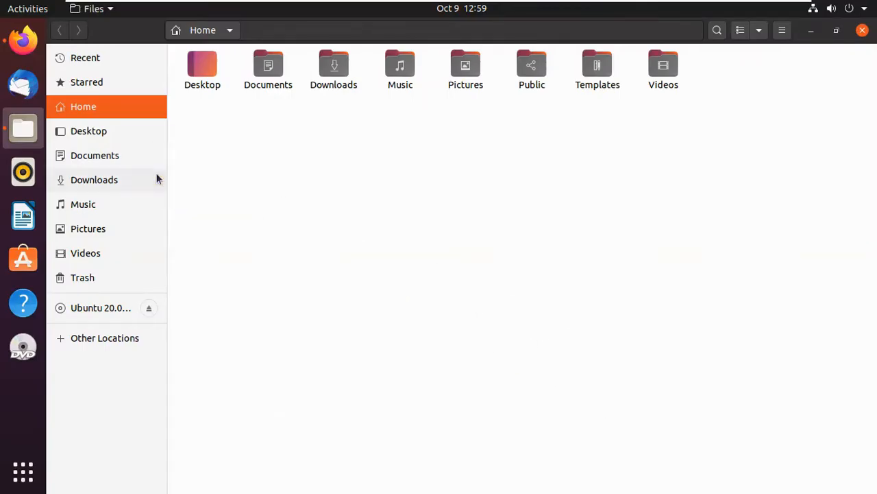
pyautogui.click(862, 30)
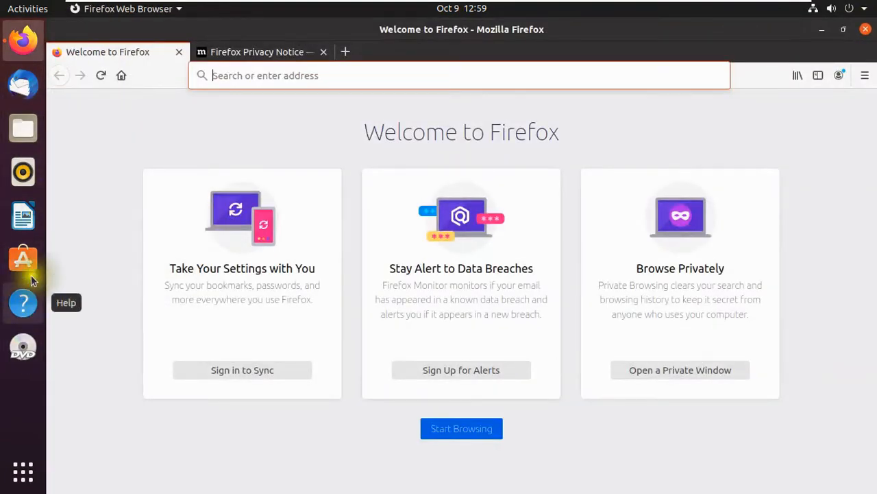
# Step: Show all installed Ubuntu applications and go to the second page of the overview
pyautogui.click(21, 475)
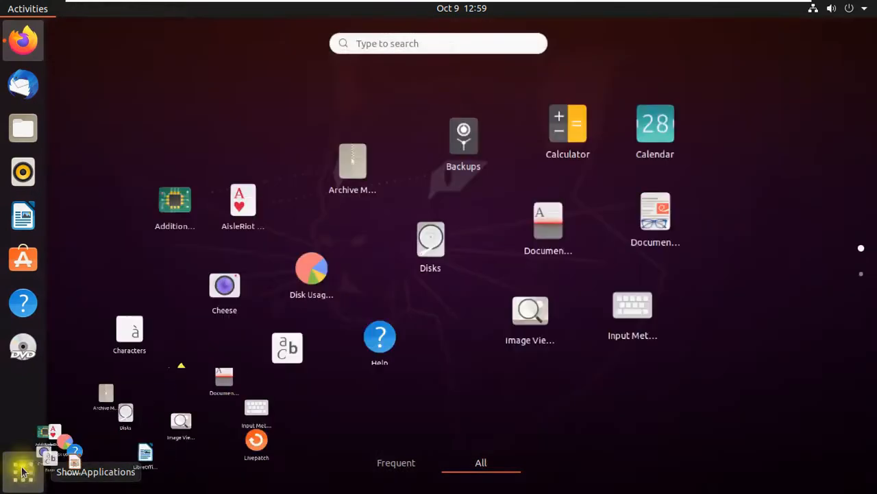
pyautogui.click(861, 274)
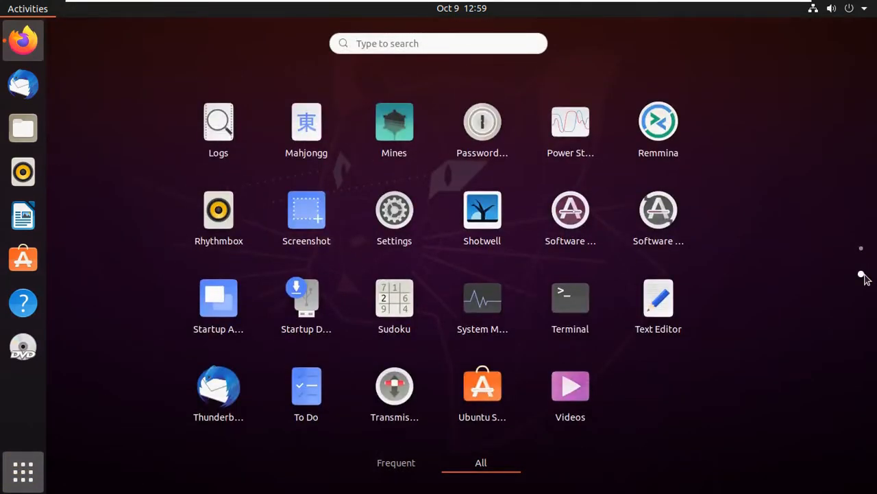